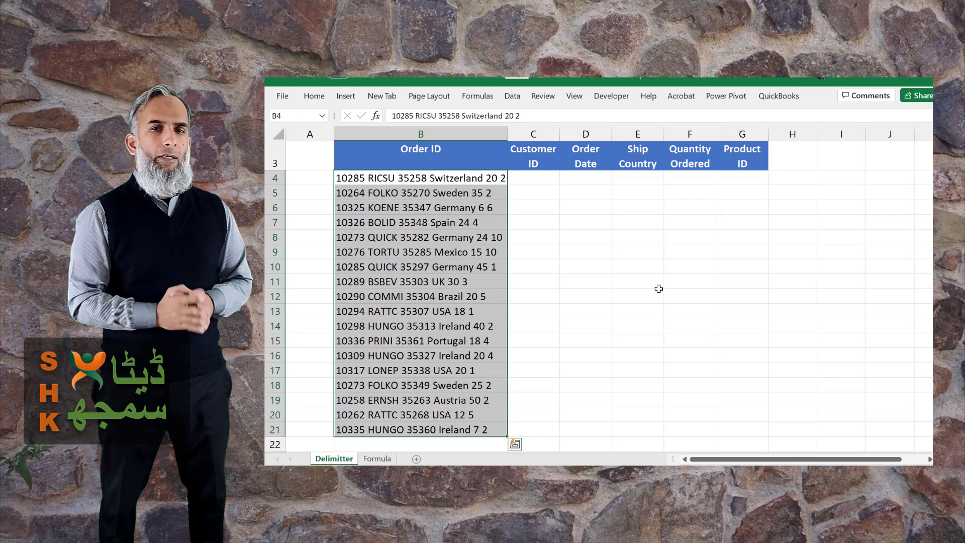
Split the combined order text in B4:B21 into separate columns using Text to Columns, delimited by Space only, with General format.
{"action": "left_click", "coordinate": [512, 95]}
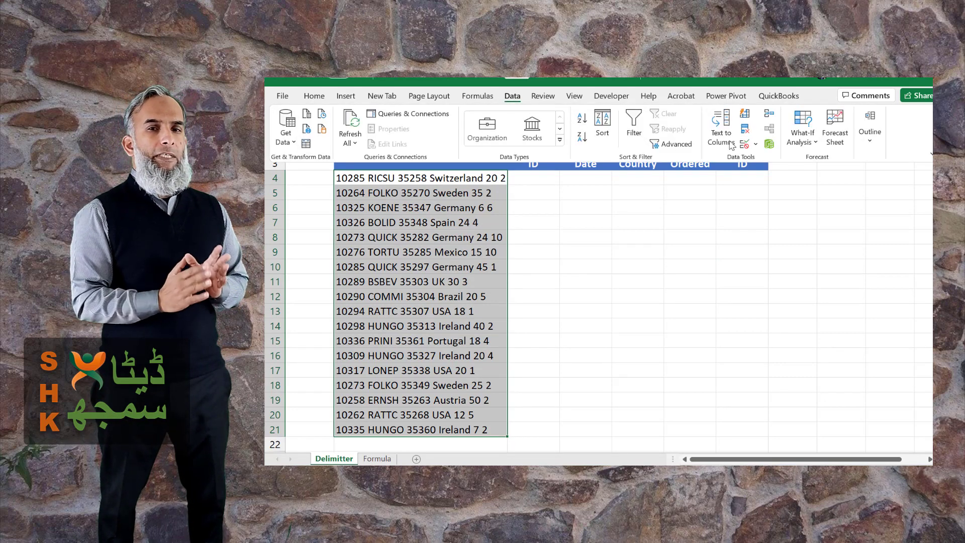
{"action": "left_click", "coordinate": [720, 128]}
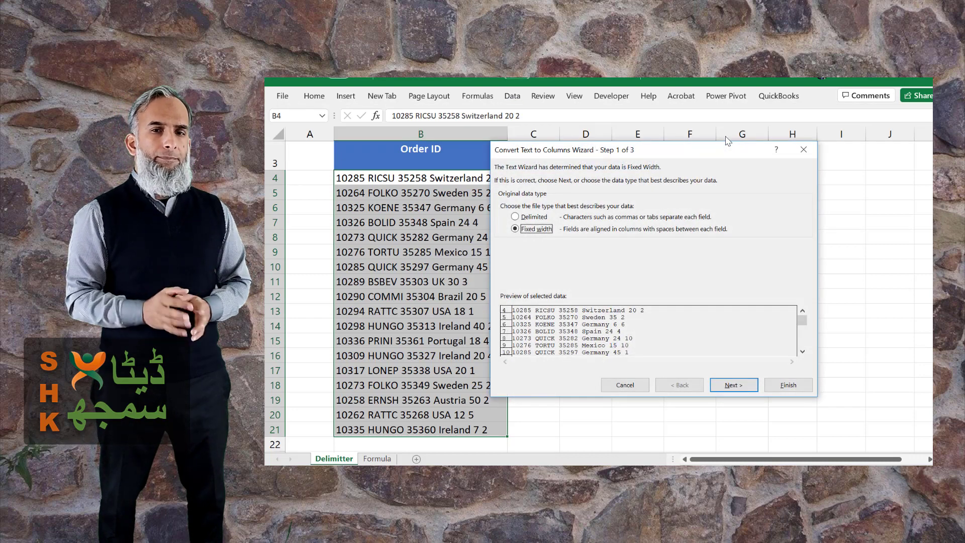
{"action": "left_click", "coordinate": [515, 217]}
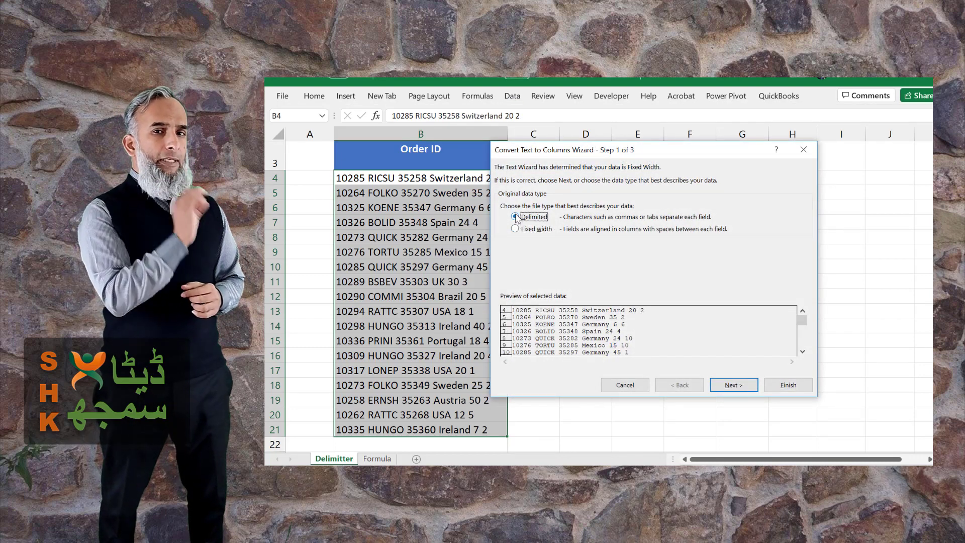
{"action": "left_click", "coordinate": [734, 385]}
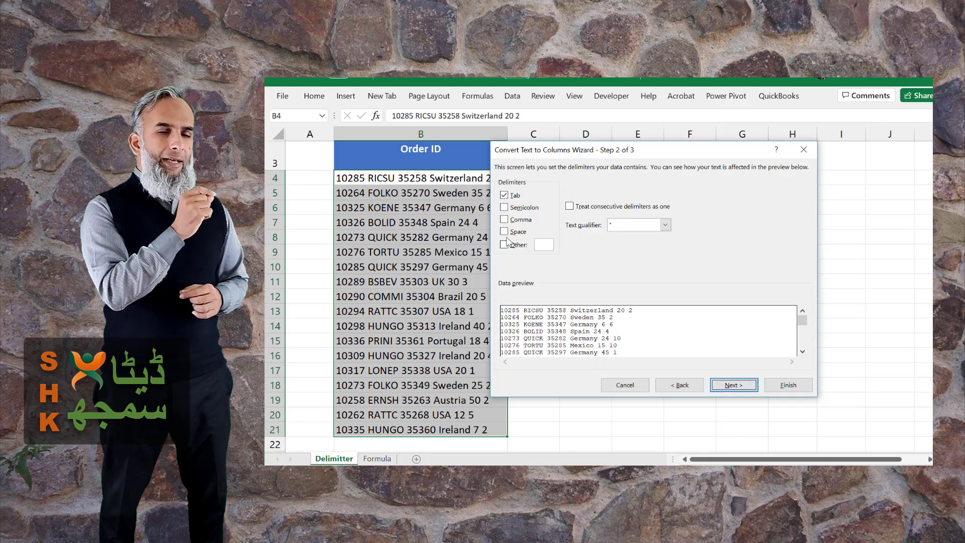
{"action": "left_click", "coordinate": [504, 231]}
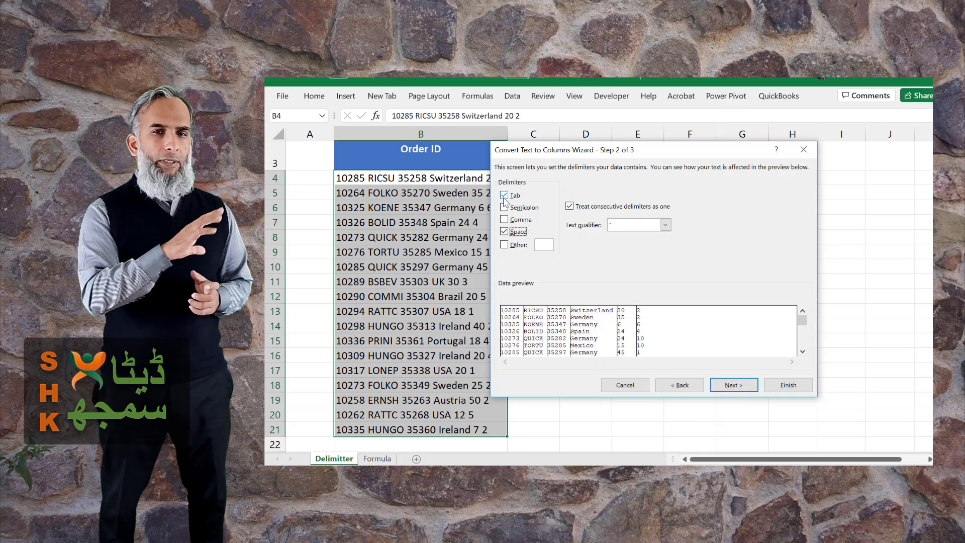
{"action": "left_click", "coordinate": [504, 196]}
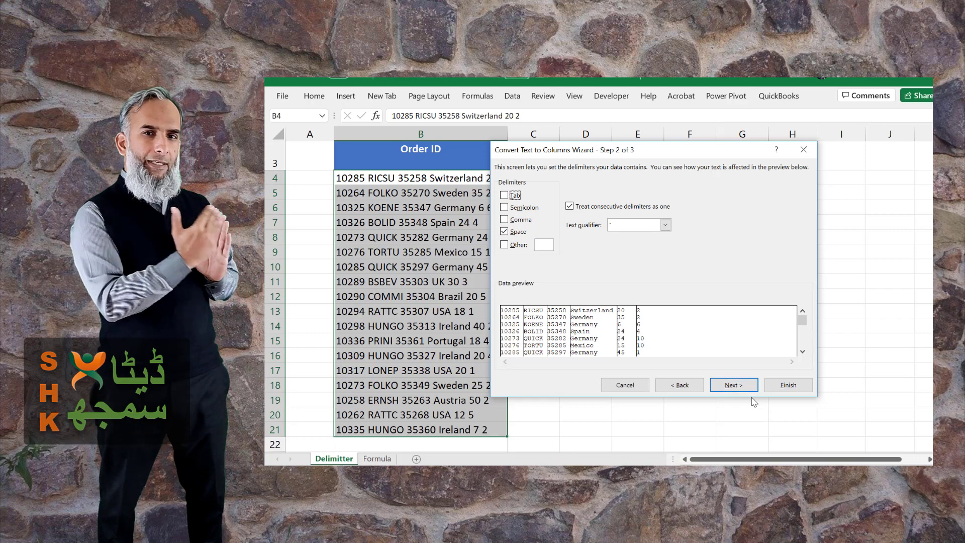
{"action": "left_click", "coordinate": [734, 385]}
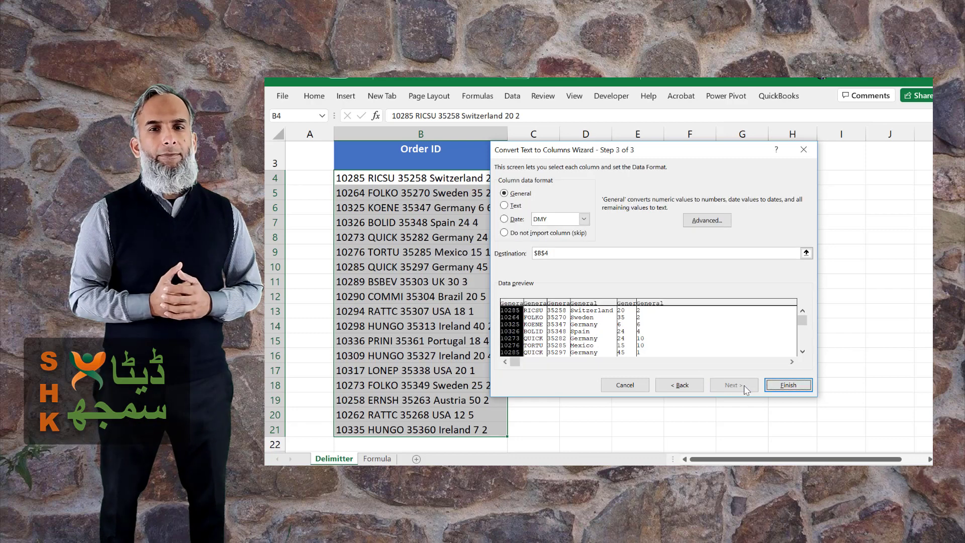
{"action": "left_click", "coordinate": [788, 386]}
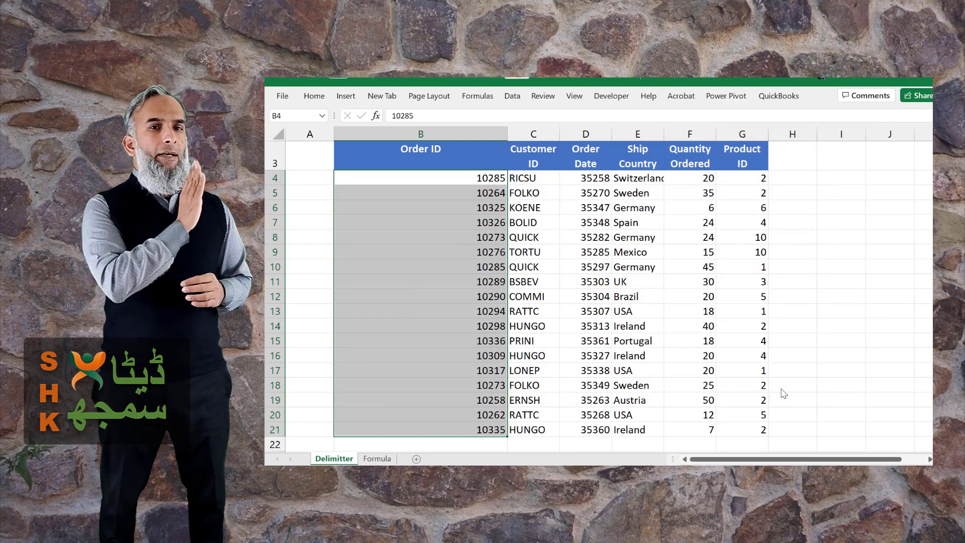
{"action": "left_click", "coordinate": [684, 388]}
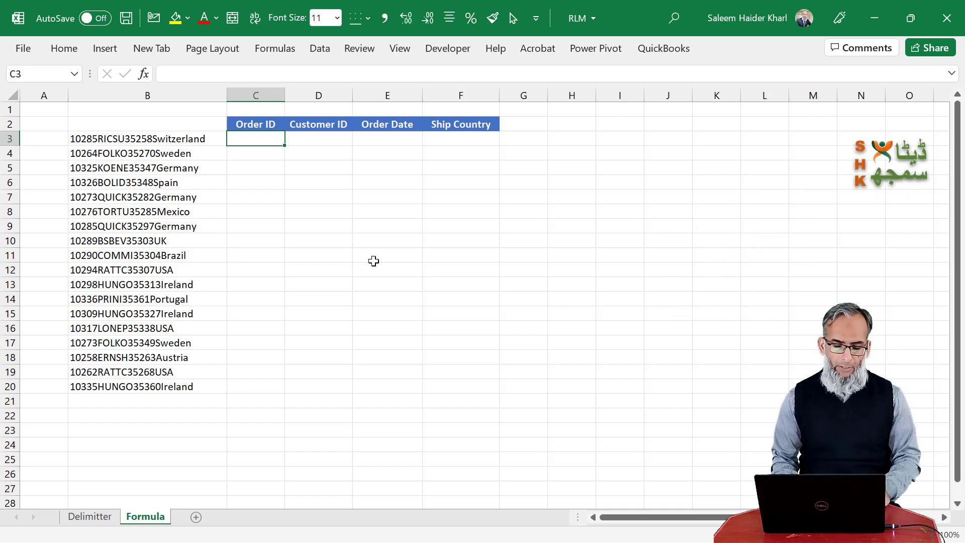
Compare the joined text strings in column B of the Formula sheet with the Order ID values on the Delimitter sheet.
{"action": "key", "text": "ctrl+Page_Up"}
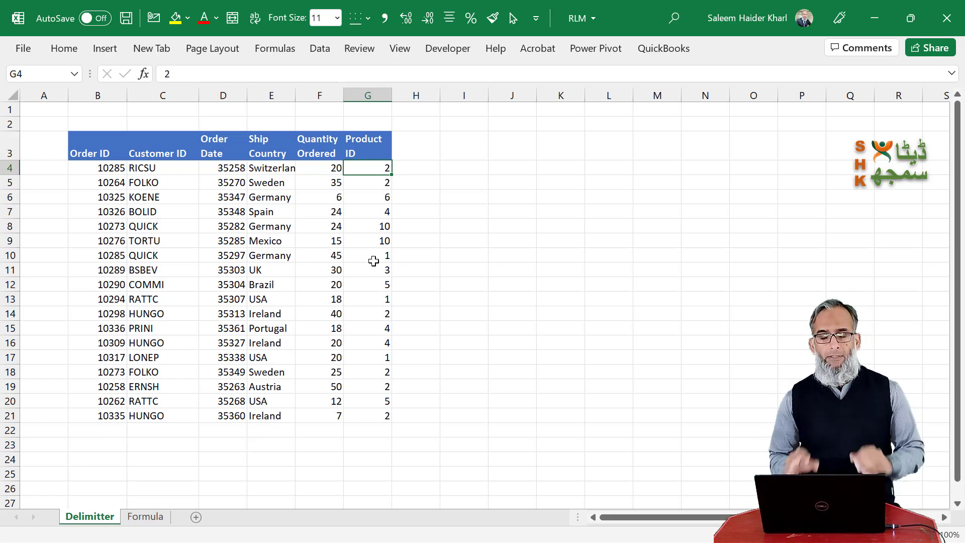
{"action": "key", "text": "ctrl+Page_Down"}
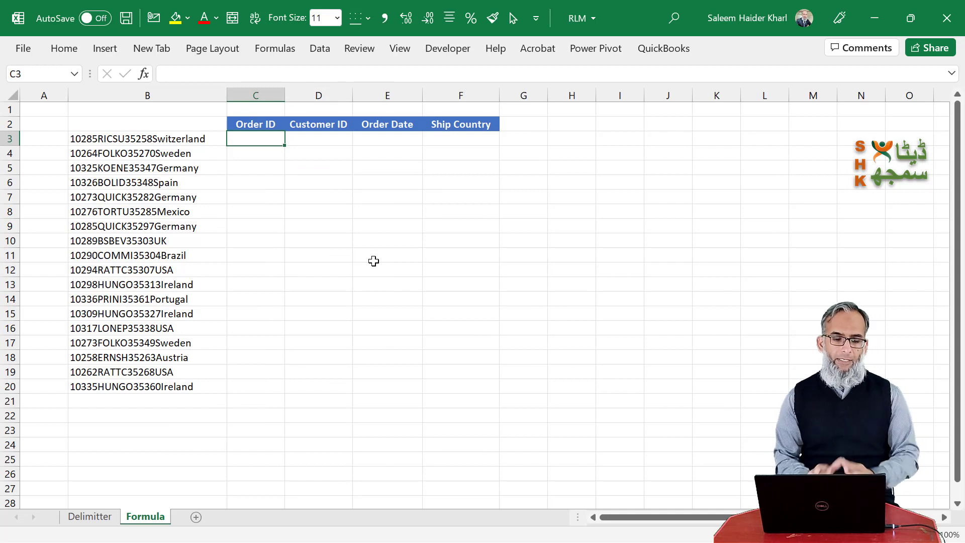
{"action": "left_click", "coordinate": [146, 139]}
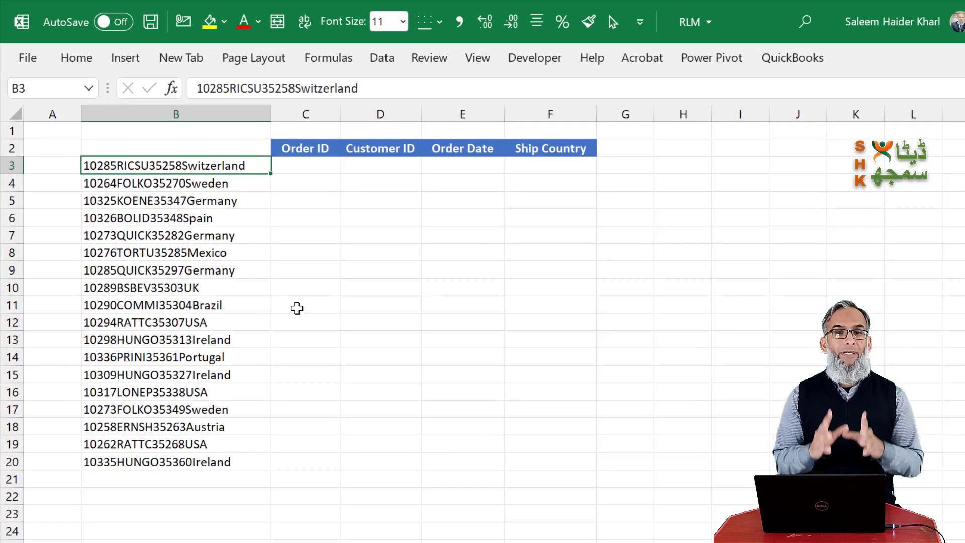
{"action": "key", "text": "ctrl+Down"}
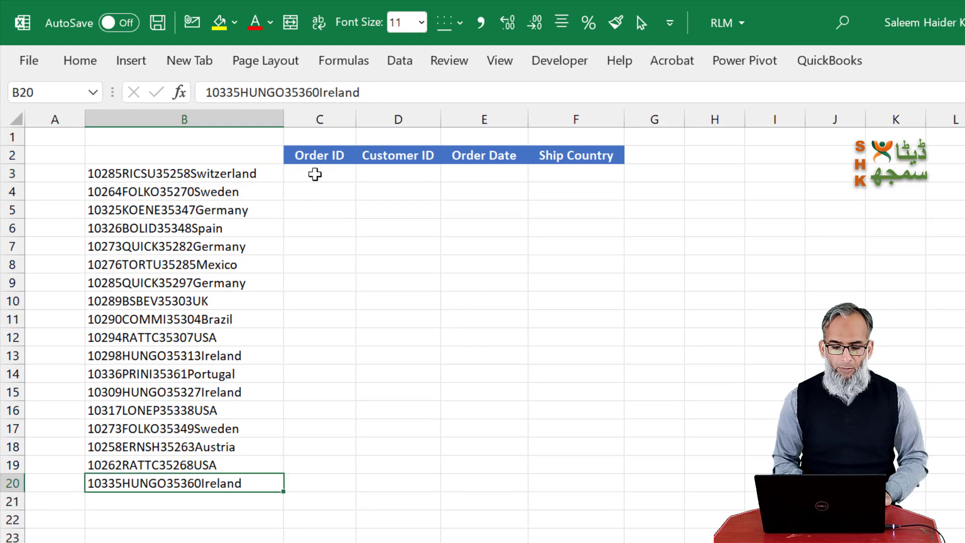
{"action": "left_click", "coordinate": [314, 176]}
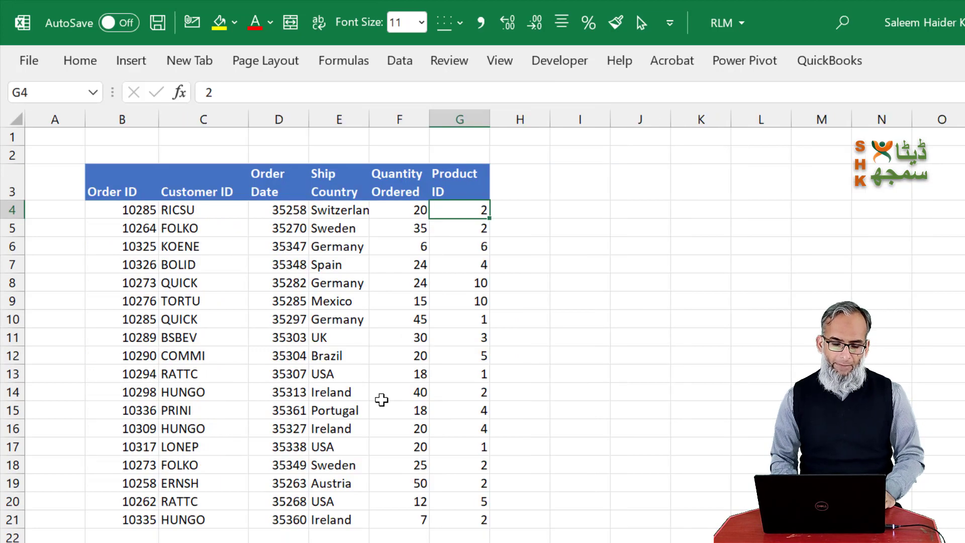
{"action": "key", "text": "Left"}
{"action": "key", "text": "Left"}
{"action": "key", "text": "Left"}
{"action": "key", "text": "Left"}
{"action": "key", "text": "Left"}
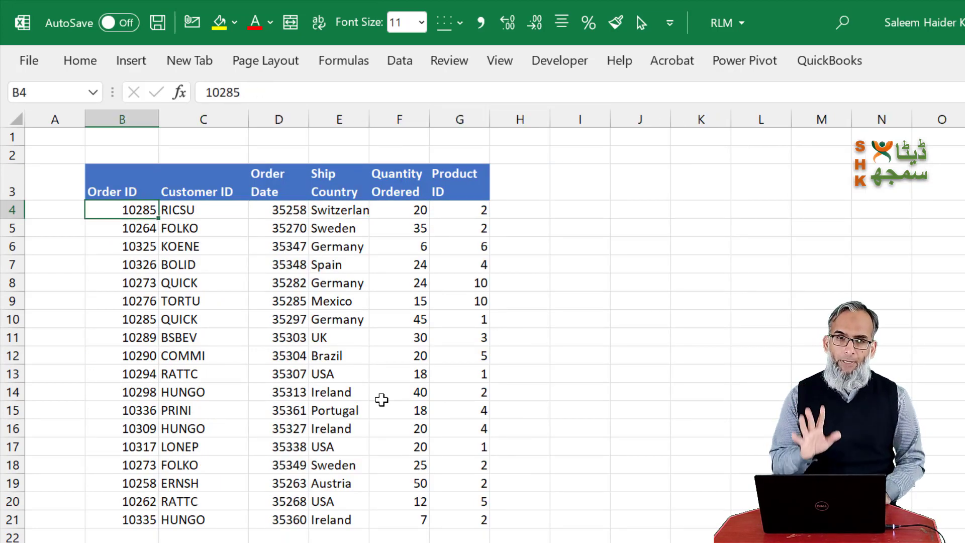
{"action": "key", "text": "Down"}
{"action": "key", "text": "Down"}
{"action": "key", "text": "Down"}
{"action": "key", "text": "Down"}
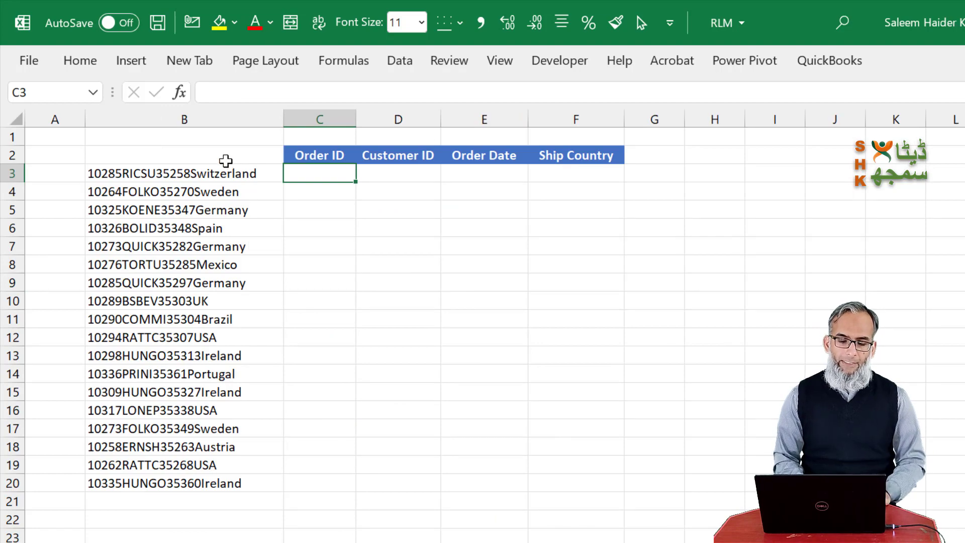
Enter =LEFT(B3,5) in C3 of the Formula sheet and fill it down the Order ID column to row 20.
{"action": "left_click", "coordinate": [226, 170]}
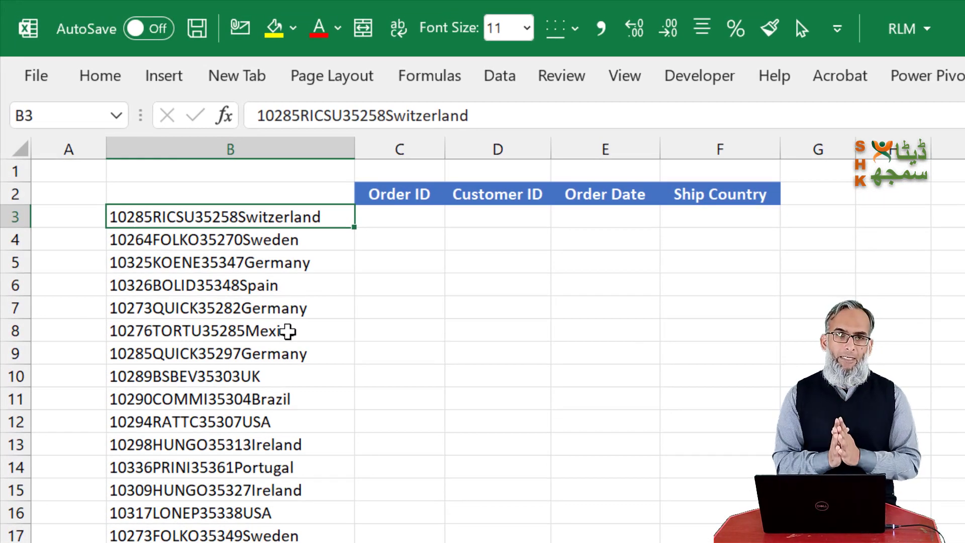
{"action": "key", "text": "Right"}
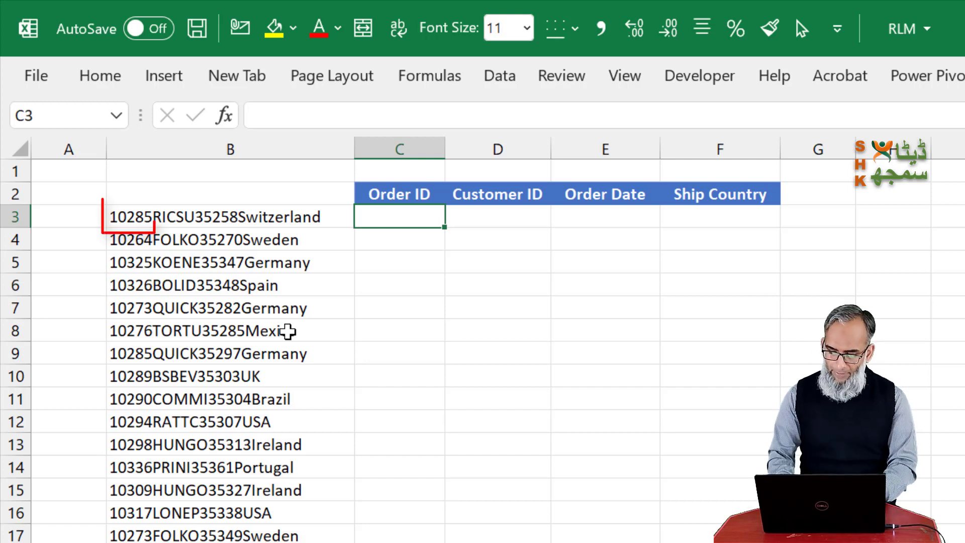
{"action": "type", "text": "=lef"}
{"action": "key", "text": "Tab"}
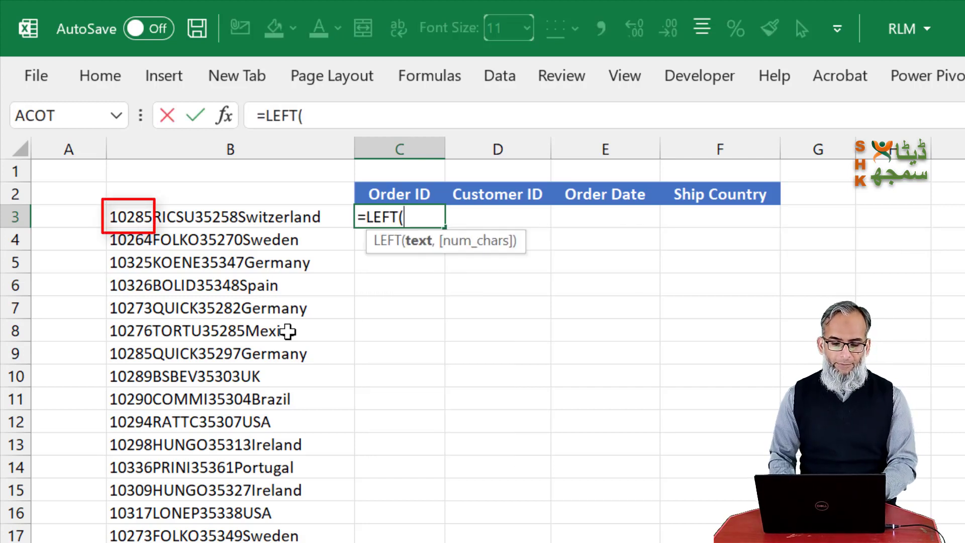
{"action": "key", "text": "Left"}
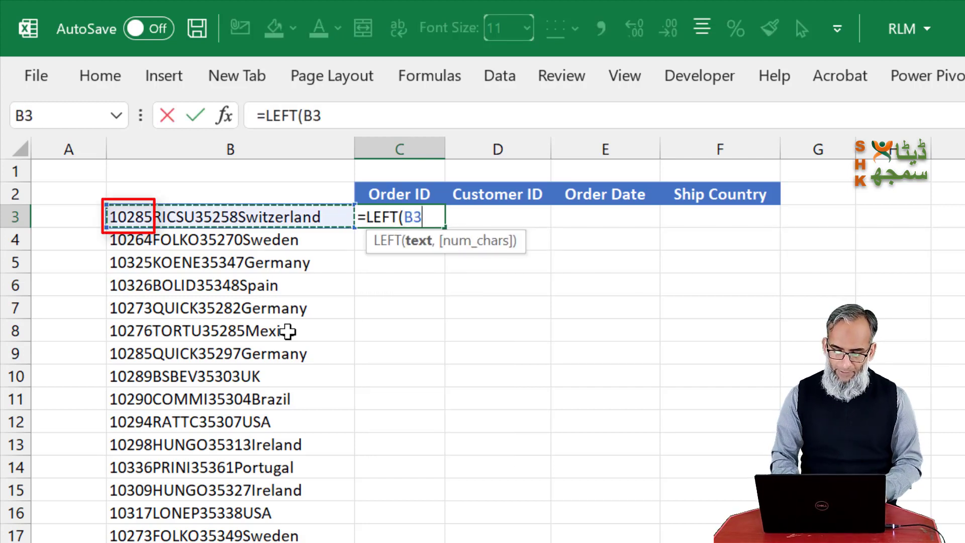
{"action": "type", "text": ","}
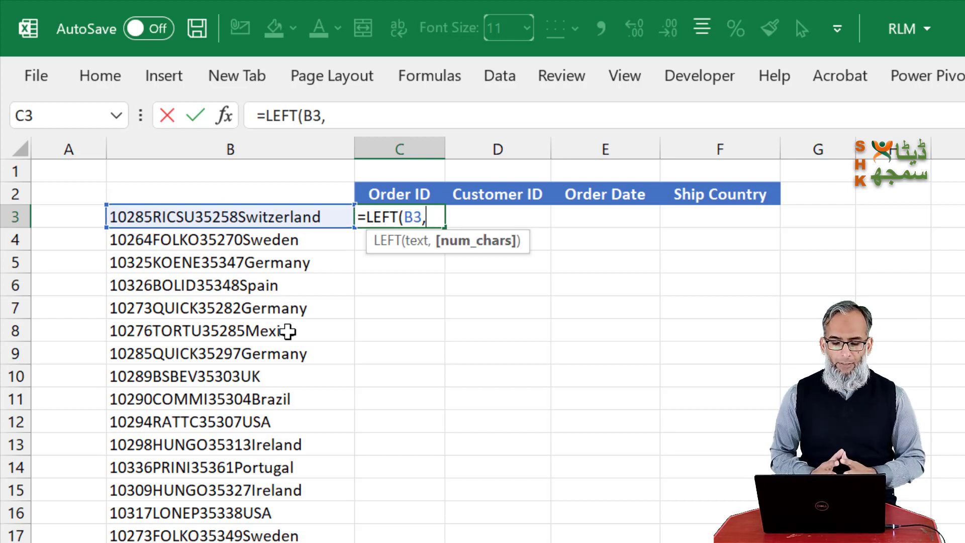
{"action": "type", "text": "5)"}
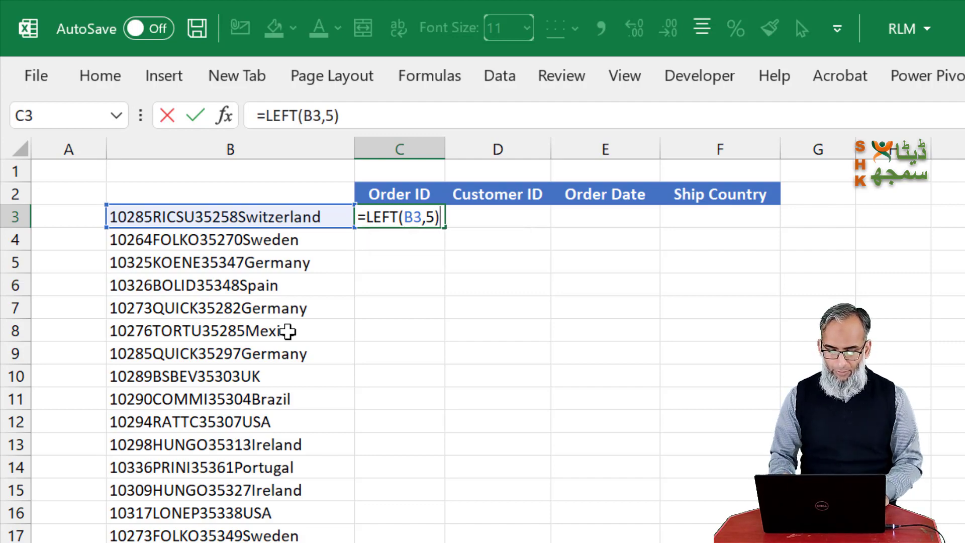
{"action": "key", "text": "Return"}
{"action": "key", "text": "Up"}
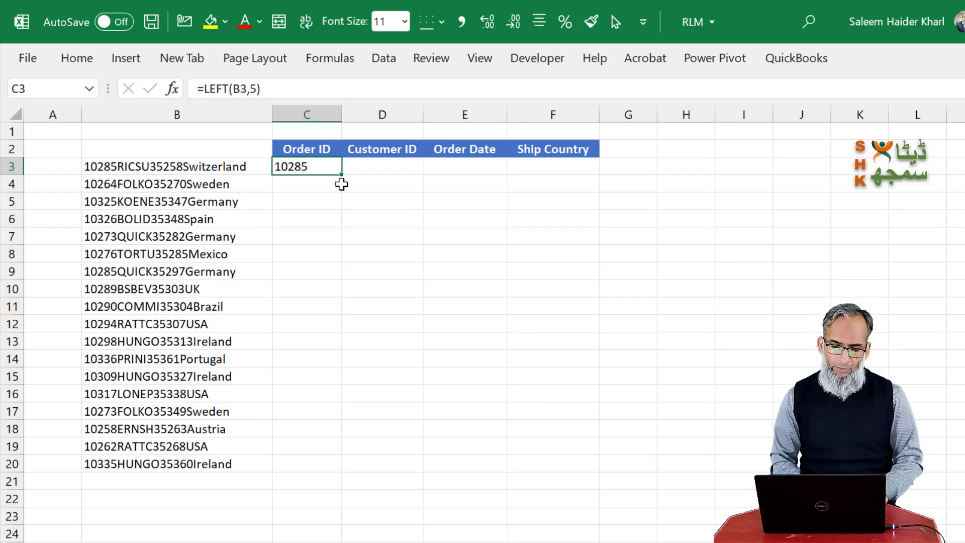
{"action": "double_click", "coordinate": [341, 173]}
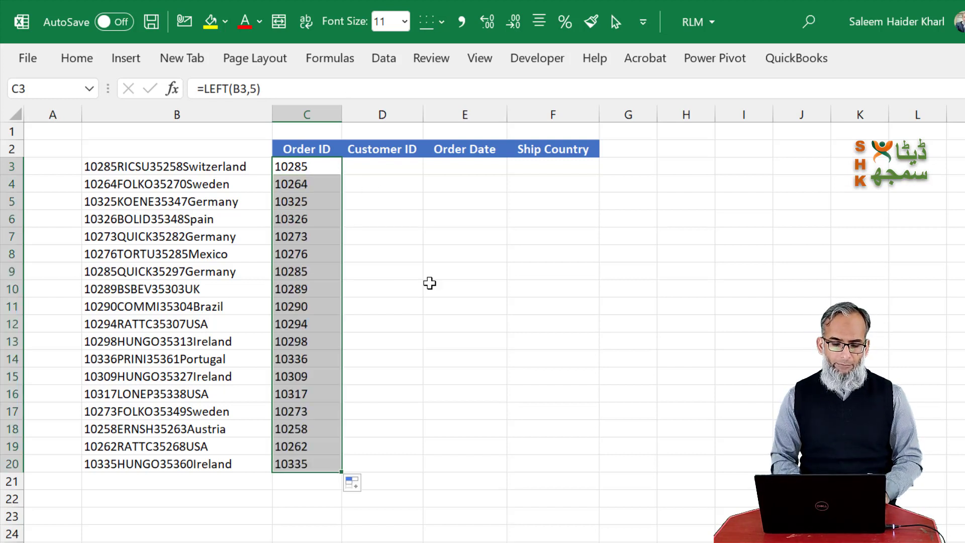
Examine the character length of the Customer ID values down column C of the Delimitter sheet.
{"action": "left_click", "coordinate": [391, 168]}
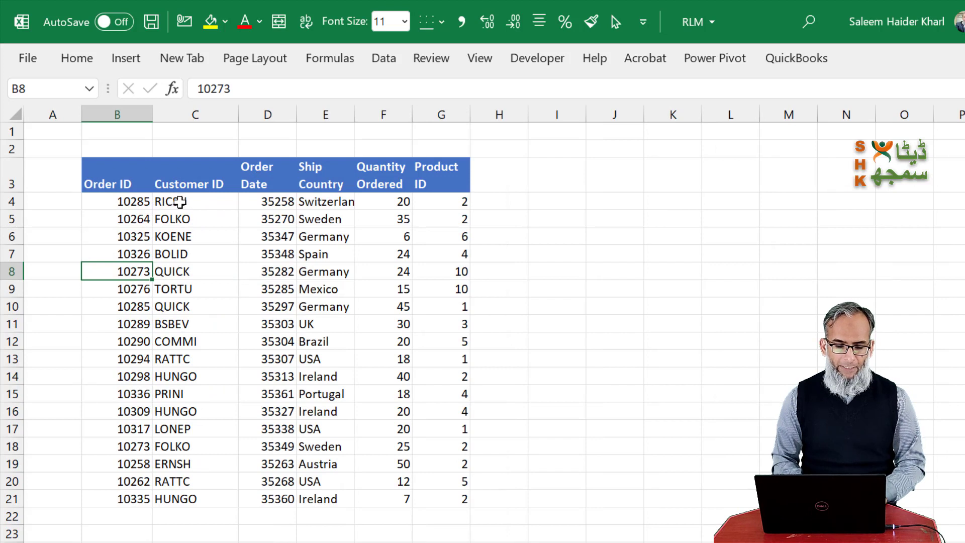
{"action": "left_click", "coordinate": [189, 201]}
{"action": "key", "text": "Down"}
{"action": "key", "text": "Down"}
{"action": "key", "text": "Down"}
{"action": "key", "text": "Down"}
{"action": "key", "text": "Down"}
{"action": "key", "text": "Down"}
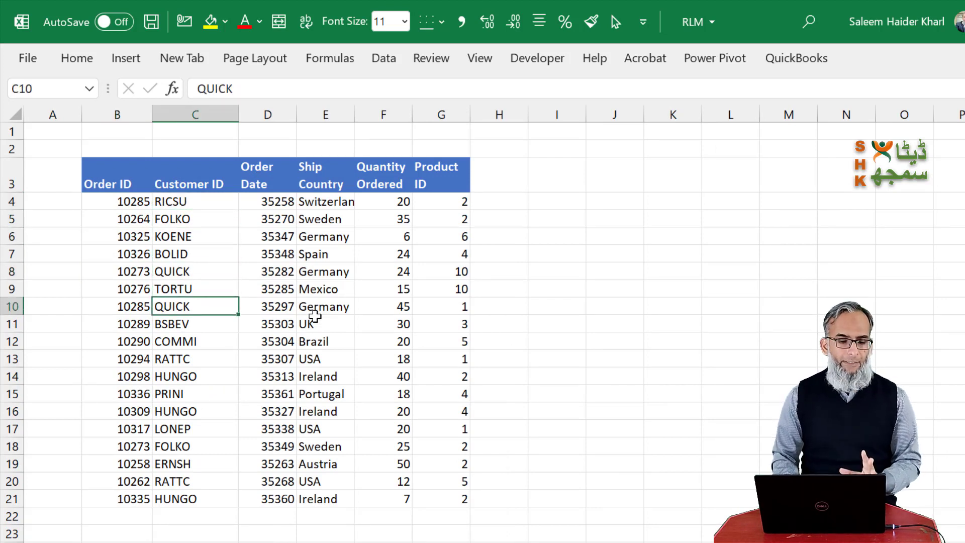
{"action": "key", "text": "Down"}
{"action": "key", "text": "Down"}
{"action": "key", "text": "Down"}
{"action": "key", "text": "Down"}
{"action": "key", "text": "Down"}
{"action": "key", "text": "Down"}
{"action": "key", "text": "Down"}
{"action": "key", "text": "Down"}
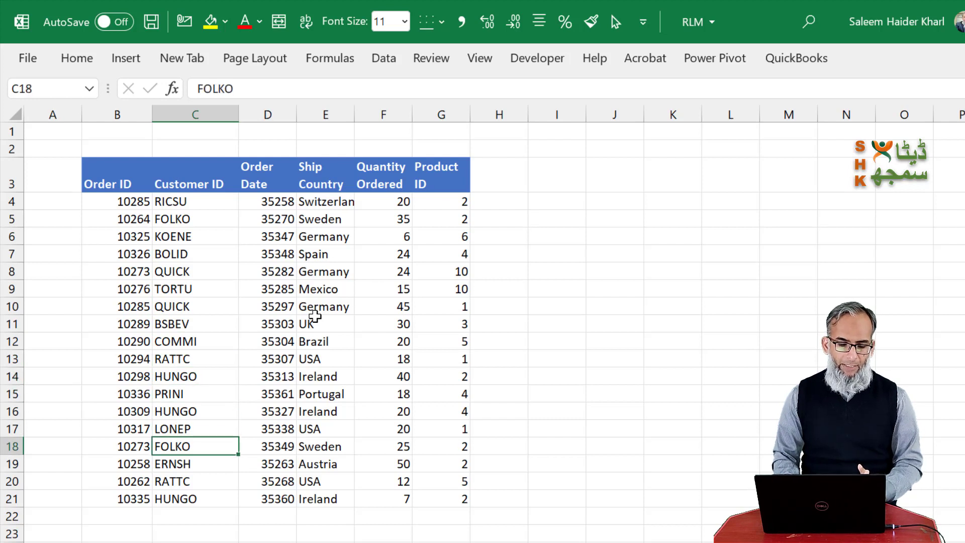
{"action": "key", "text": "Down"}
{"action": "key", "text": "Down"}
{"action": "key", "text": "Down"}
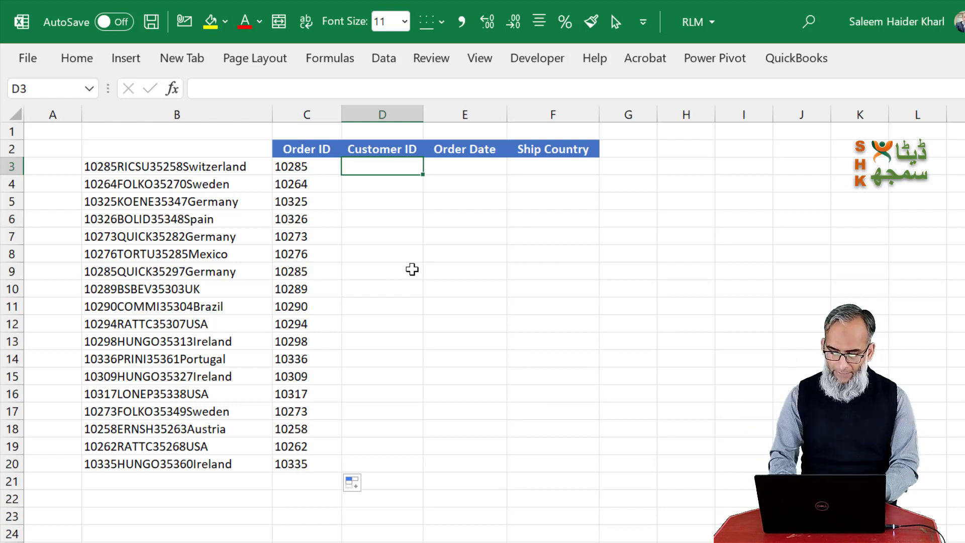
Enter =MID(B3,6,5) in D3 of the Formula sheet to extract the Customer ID.
{"action": "type", "text": "=mid"}
{"action": "key", "text": "Tab"}
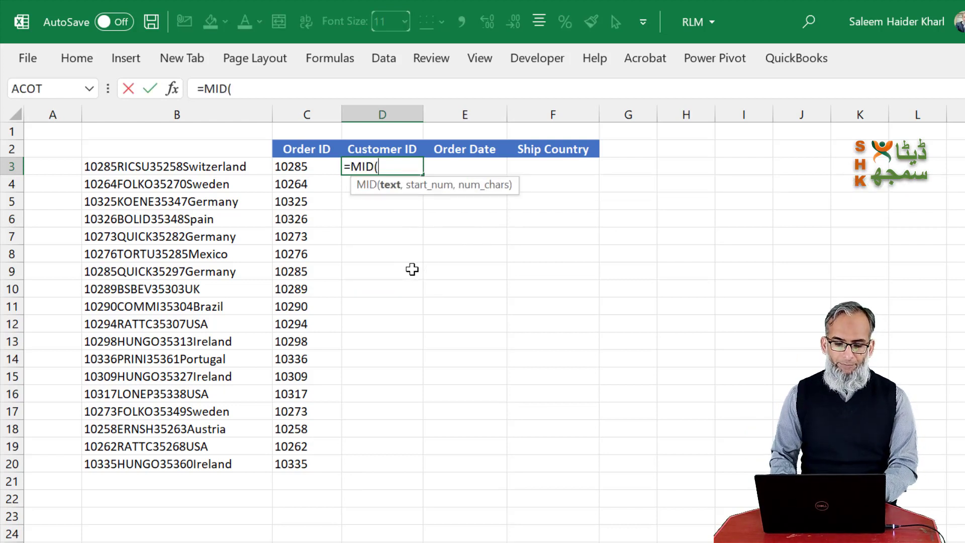
{"action": "key", "text": "Left"}
{"action": "key", "text": "Left"}
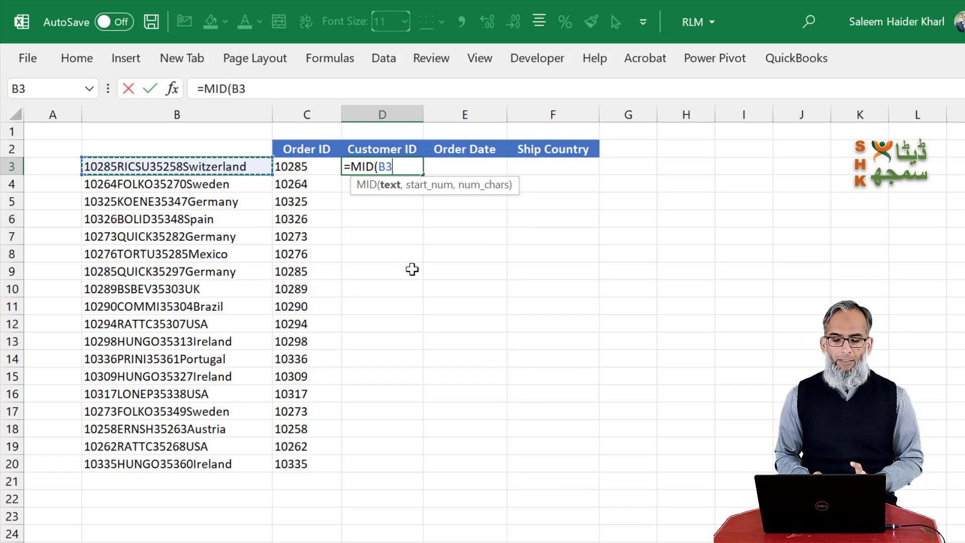
{"action": "type", "text": ","}
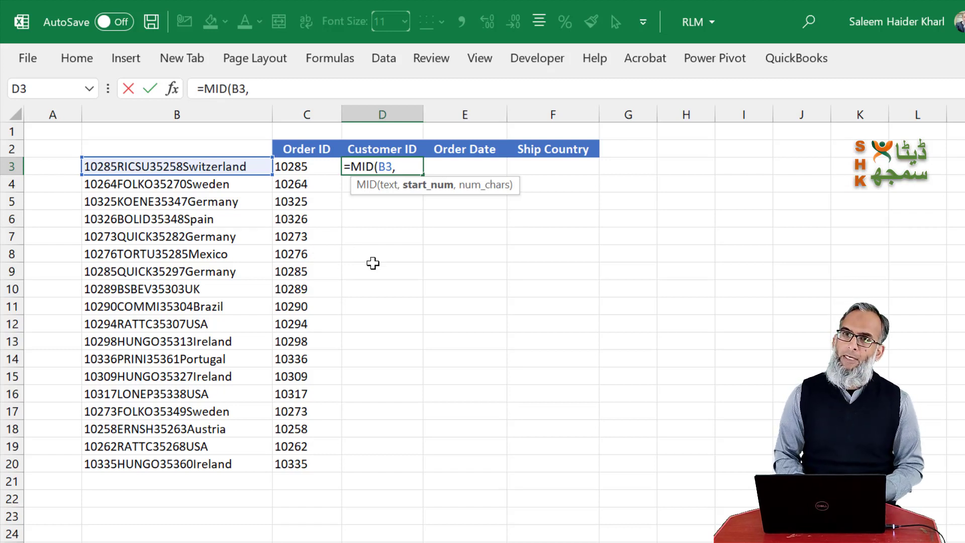
{"action": "type", "text": "6"}
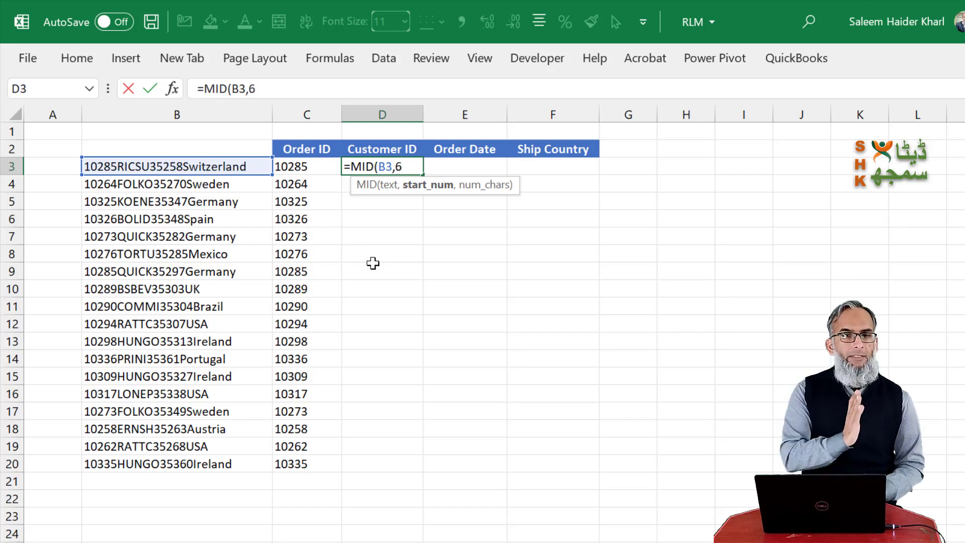
{"action": "type", "text": ","}
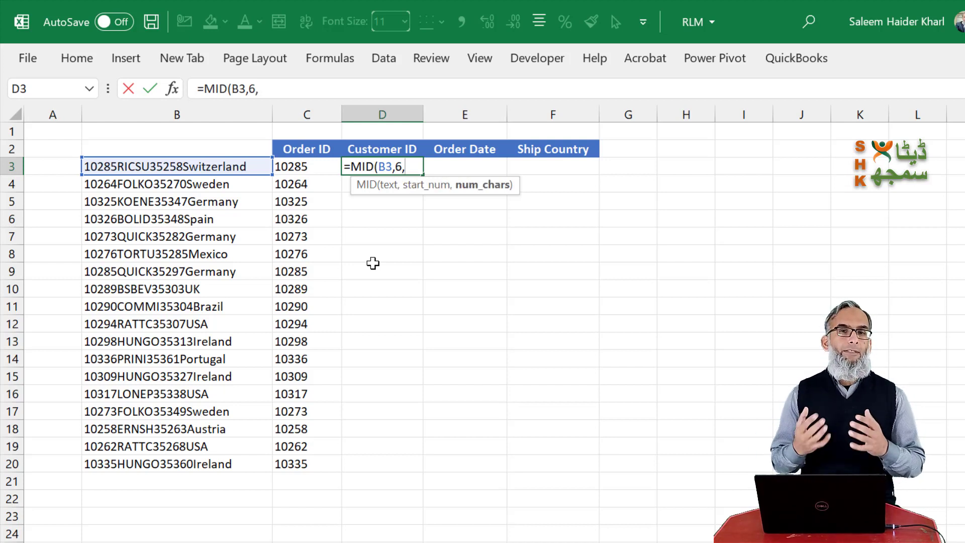
{"action": "type", "text": "5"}
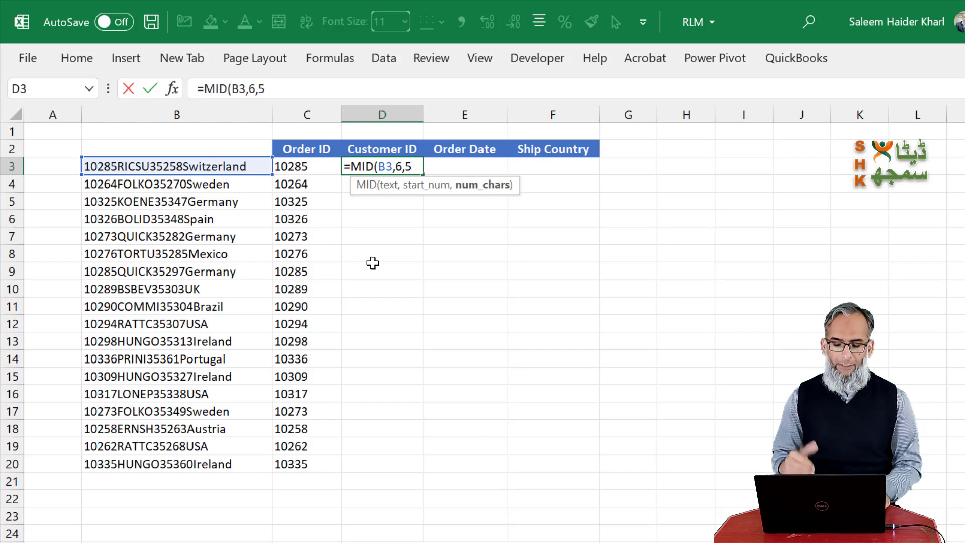
{"action": "type", "text": ")"}
{"action": "key", "text": "Return"}
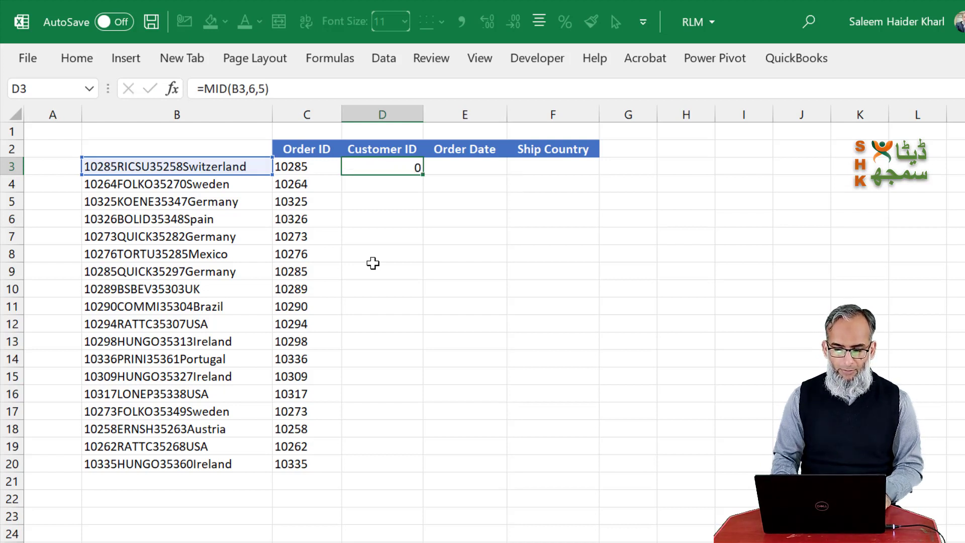
Fill the Customer ID formula from D3 down to row 20.
{"action": "key", "text": "Up"}
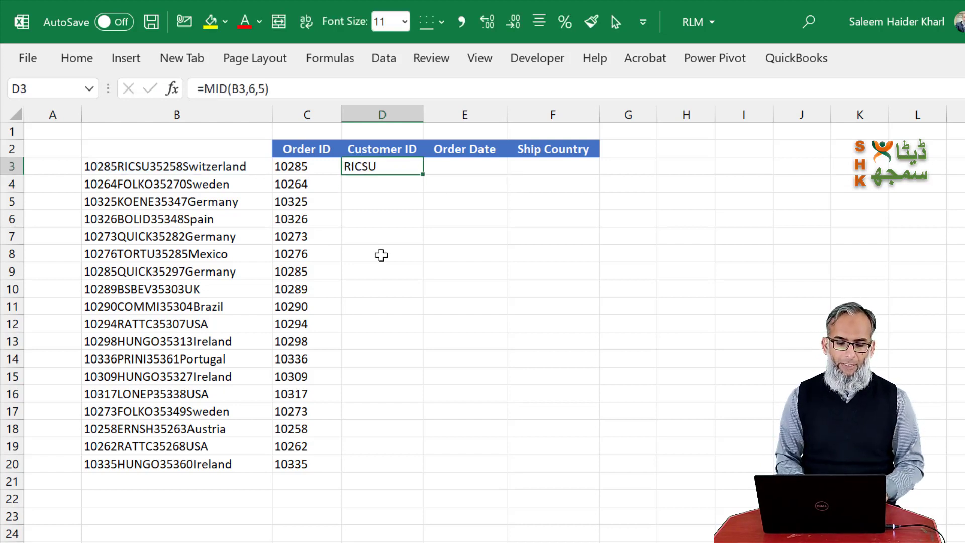
{"action": "double_click", "coordinate": [425, 176]}
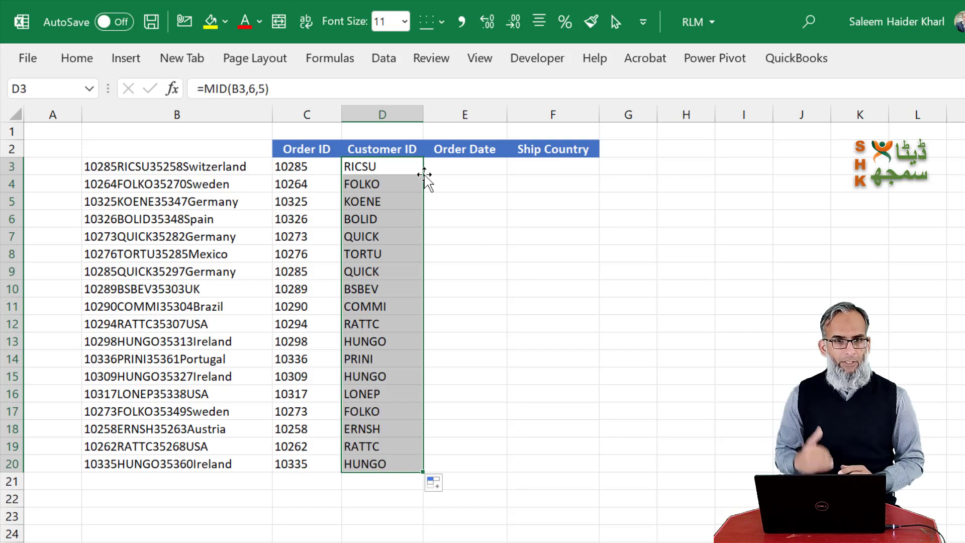
Examine the character length of the Order Date values in column D of the Delimitter sheet.
{"action": "key", "text": "Right"}
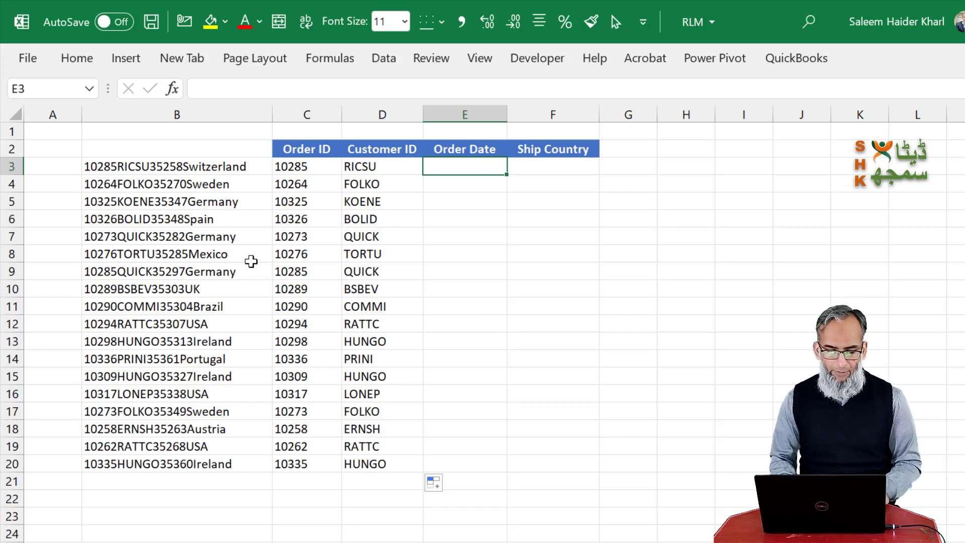
{"action": "key", "text": "ctrl+Page_Up"}
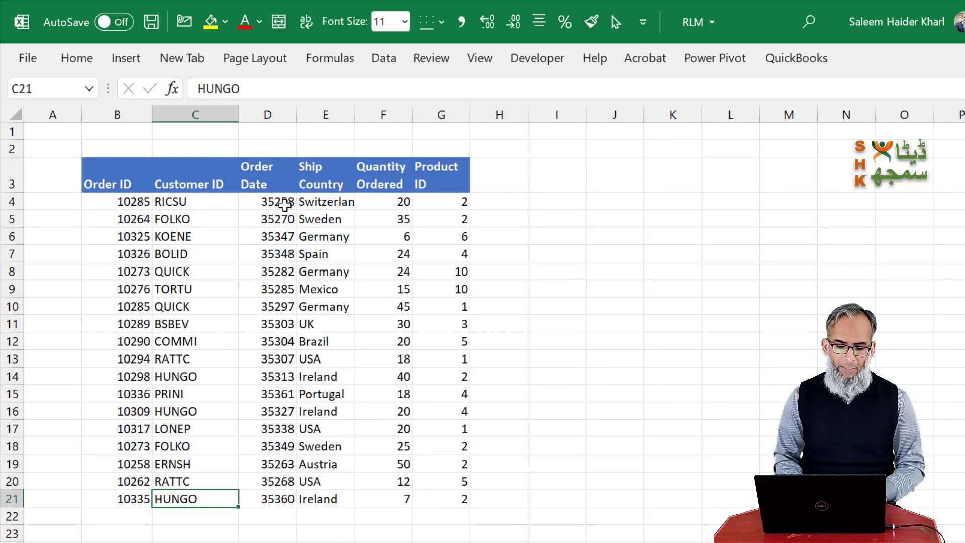
{"action": "left_click", "coordinate": [285, 204]}
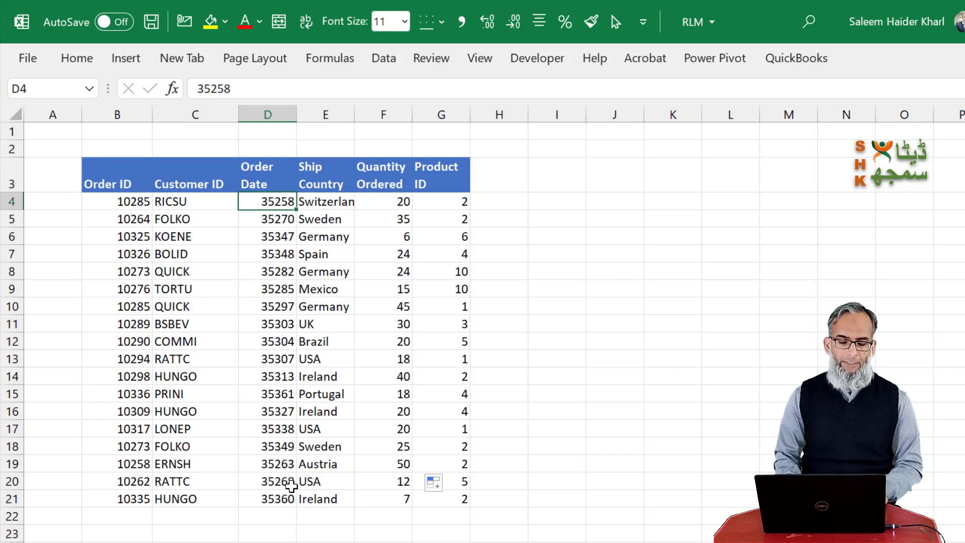
{"action": "key", "text": "ctrl+Page_Down"}
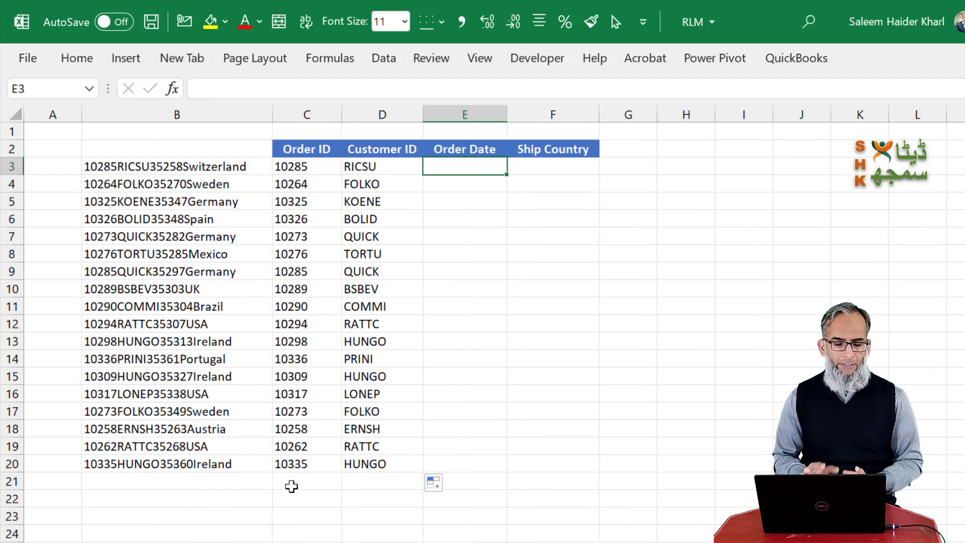
Enter =MID(B3,11,5) in E3 of the Formula sheet and fill it down the Order Date column to row 20.
{"action": "type", "text": "=mid("}
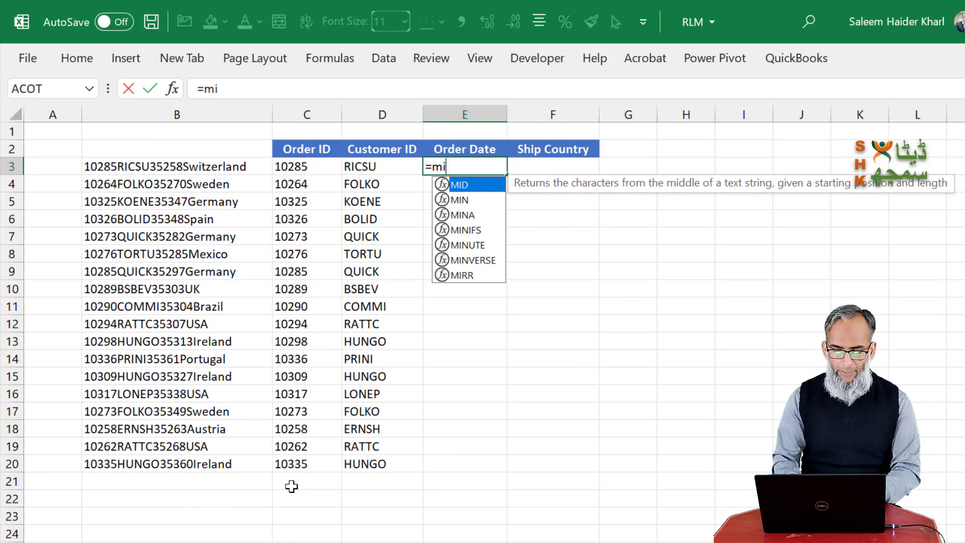
{"action": "key", "text": "Left"}
{"action": "key", "text": "Left"}
{"action": "key", "text": "Left"}
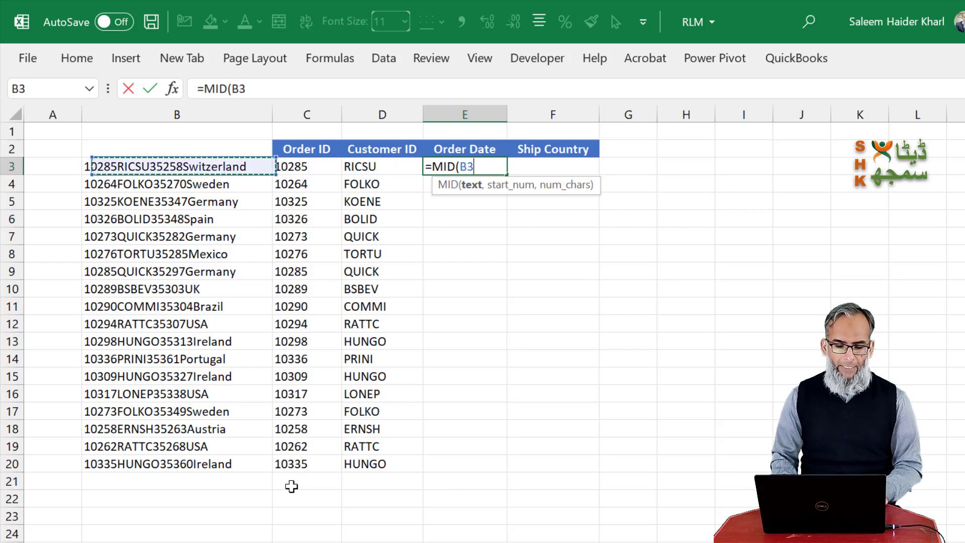
{"action": "type", "text": ","}
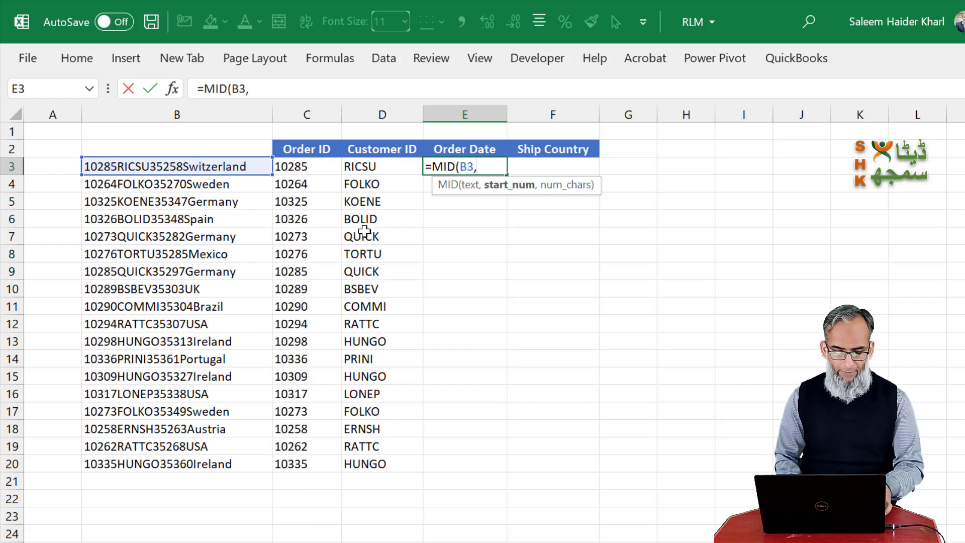
{"action": "type", "text": "11"}
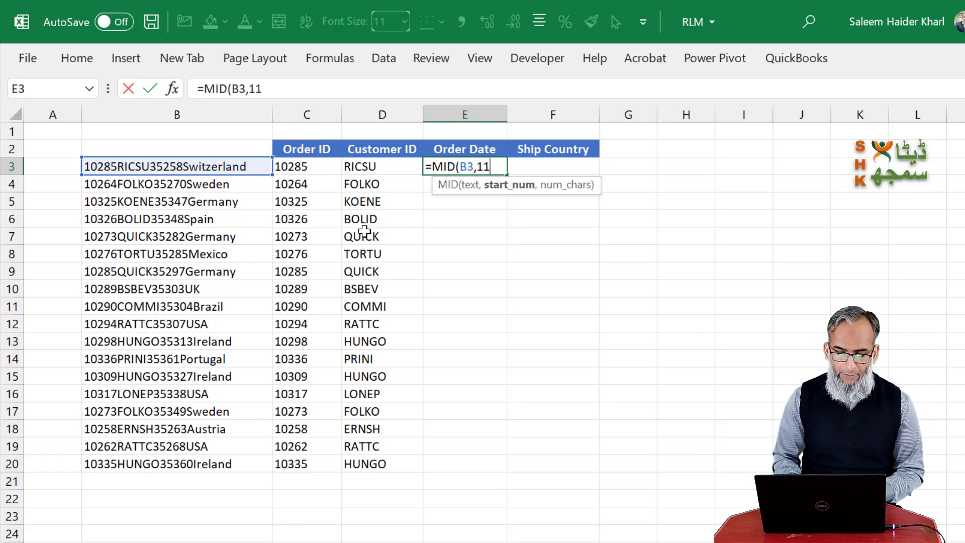
{"action": "type", "text": ","}
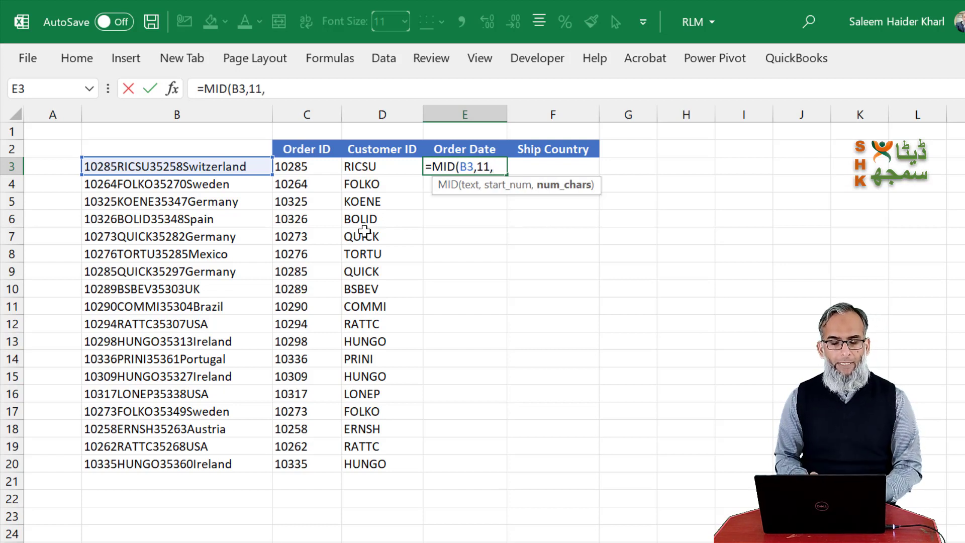
{"action": "type", "text": "5"}
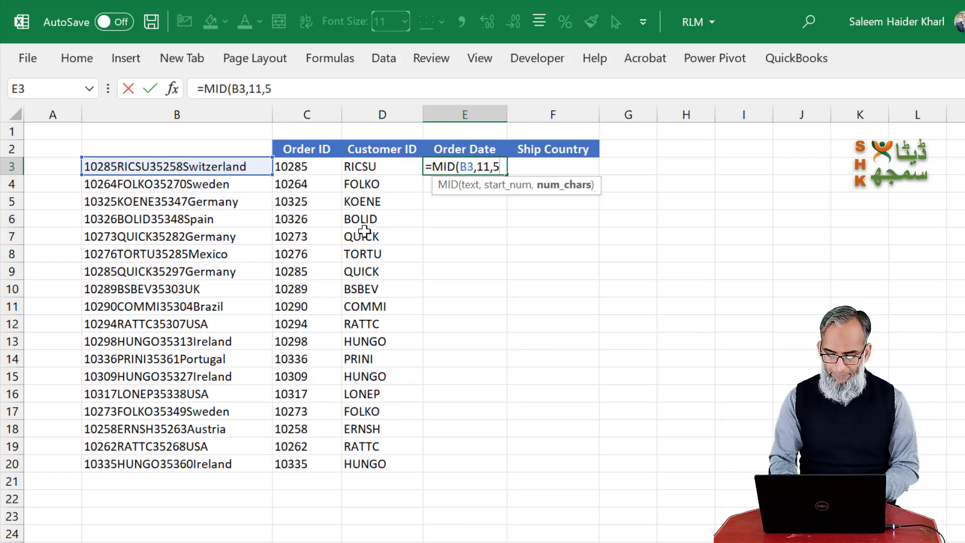
{"action": "type", "text": ")"}
{"action": "key", "text": "Return"}
{"action": "key", "text": "Up"}
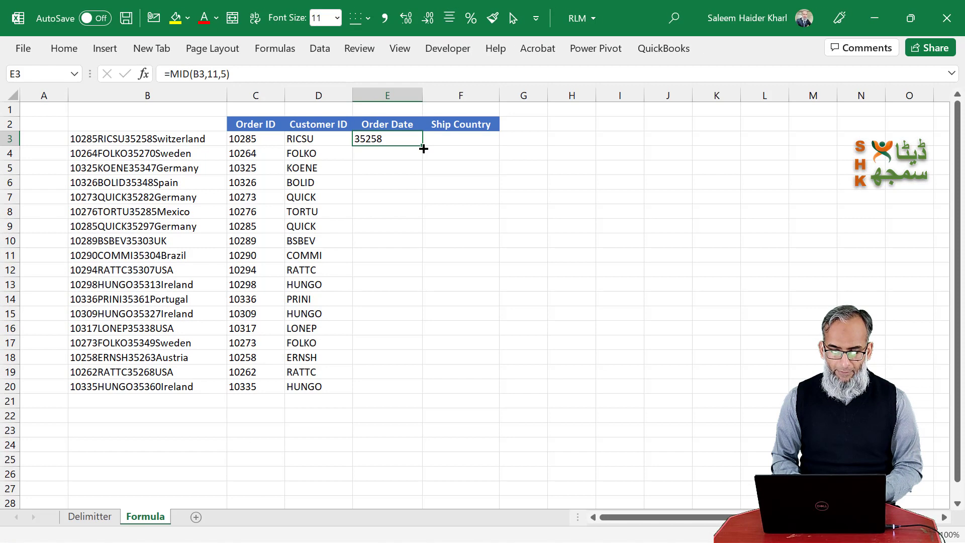
{"action": "double_click", "coordinate": [502, 173]}
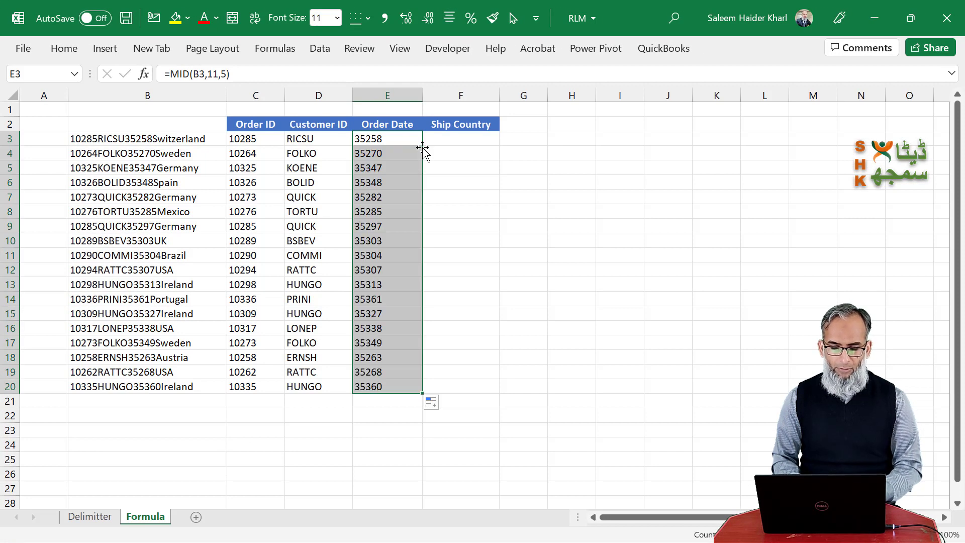
Format the Order Date cells E3:E20 as Date with the 14-Mar-12 type.
{"action": "left_click", "coordinate": [385, 96]}
{"action": "left_click", "coordinate": [386, 139]}
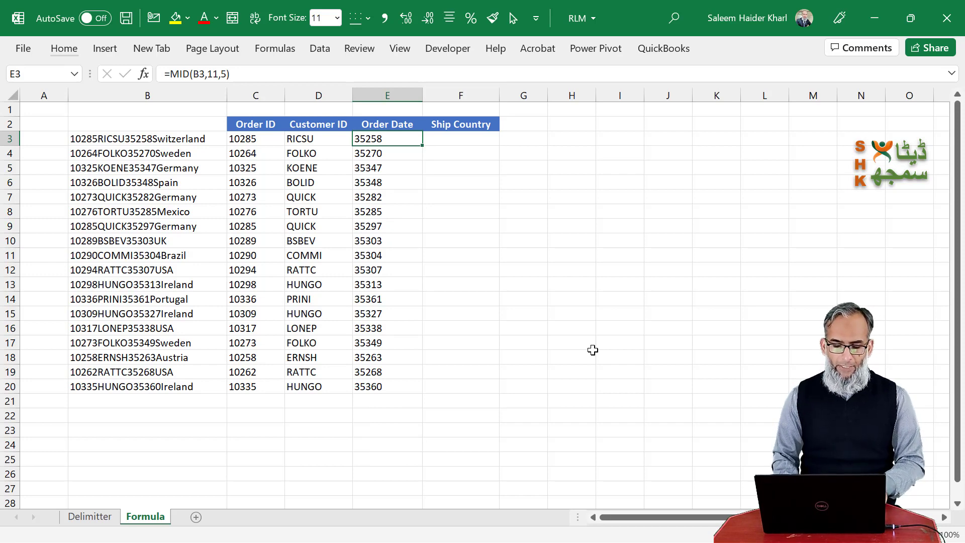
{"action": "key", "text": "ctrl+shift+Down"}
{"action": "key", "text": "ctrl+1"}
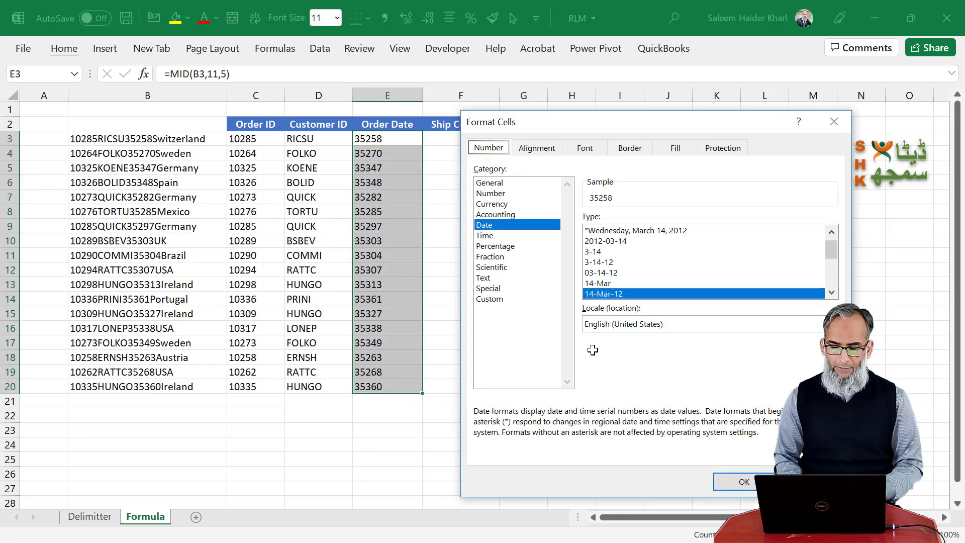
{"action": "left_click", "coordinate": [495, 225]}
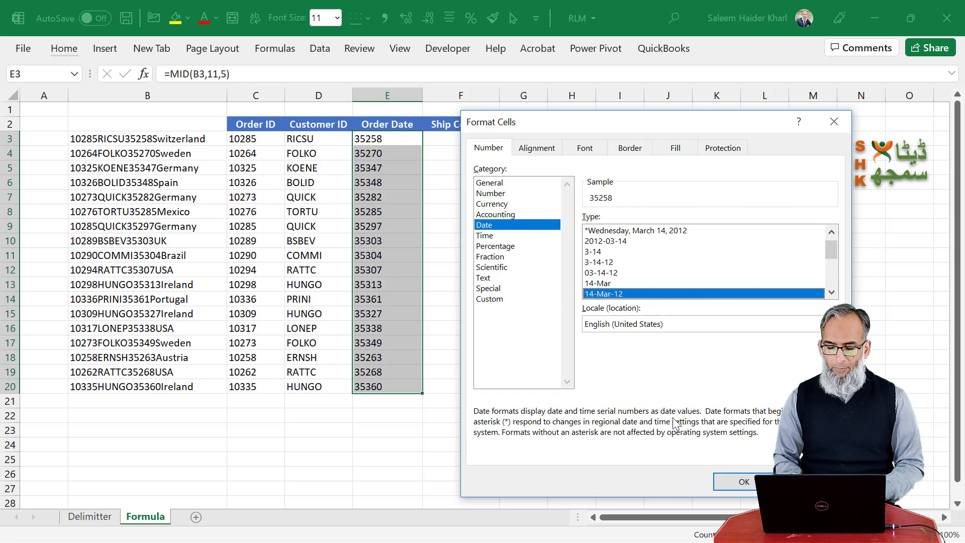
{"action": "left_click", "coordinate": [742, 481]}
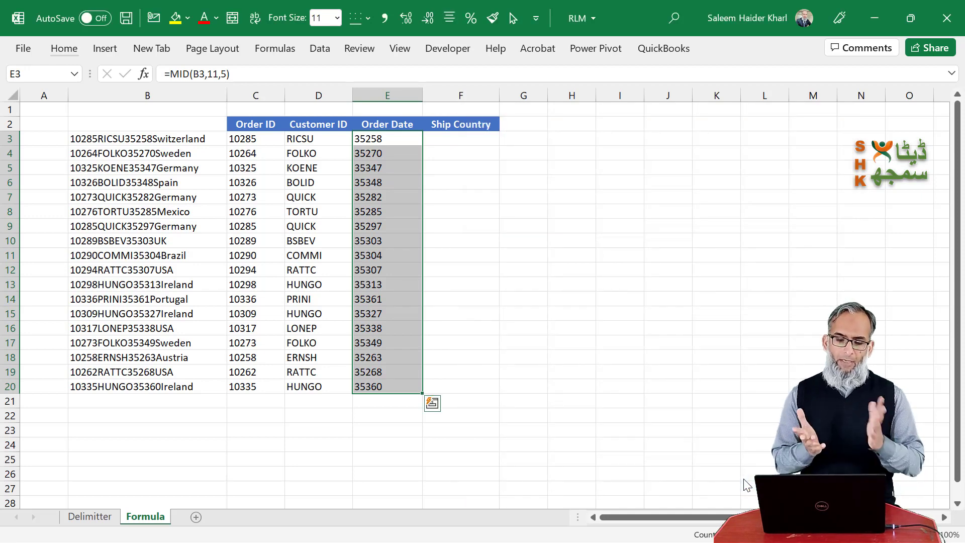
Wrap the E3 formula in NUMBERVALUE as =NUMBERVALUE(MID(B3,11,5)) and fill it down to row 20.
{"action": "key", "text": "shift+BackSpace"}
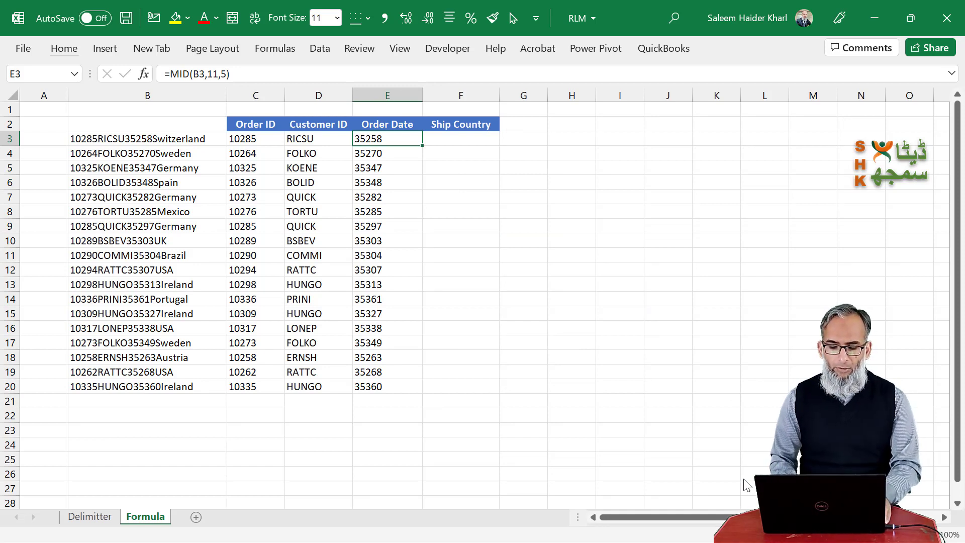
{"action": "key", "text": "F2"}
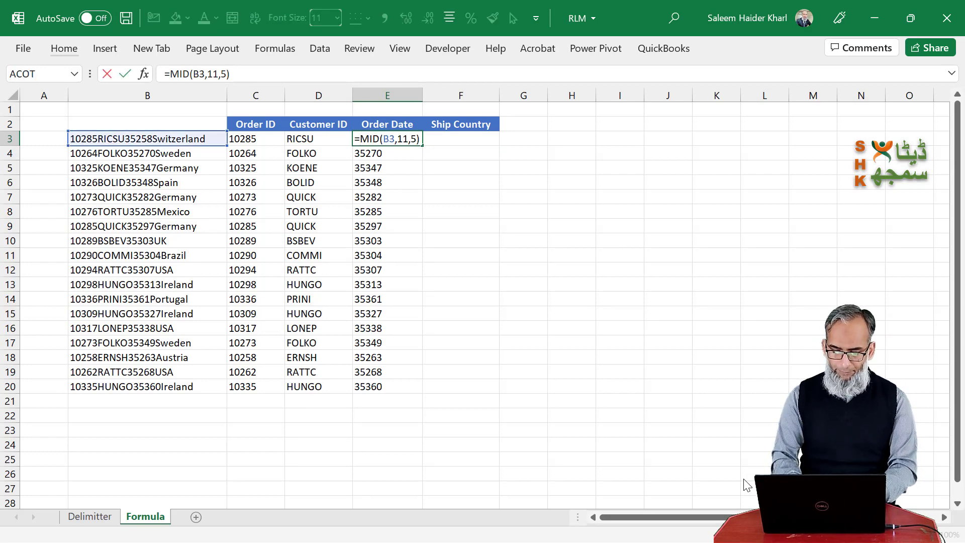
{"action": "key", "text": "Home"}
{"action": "key", "text": "Right"}
{"action": "type", "text": "num"}
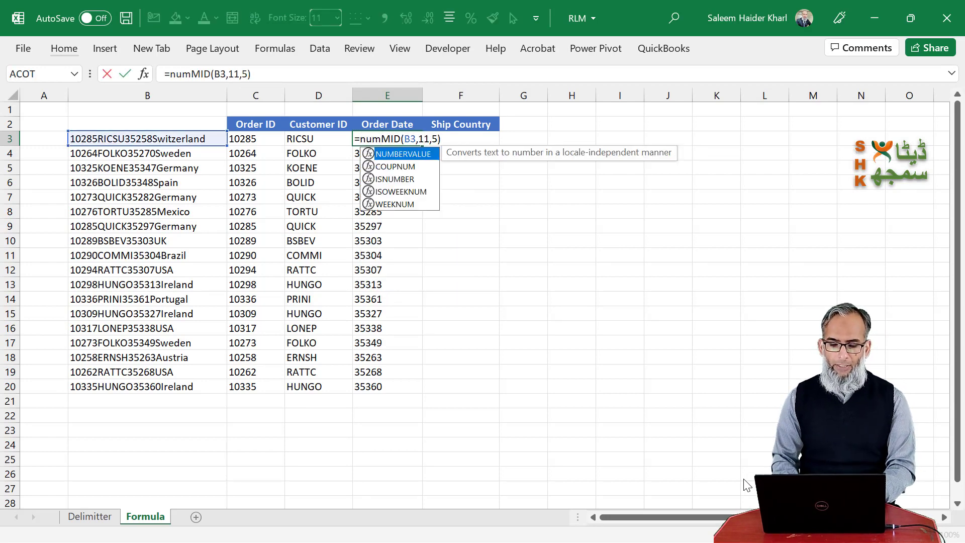
{"action": "type", "text": "b"}
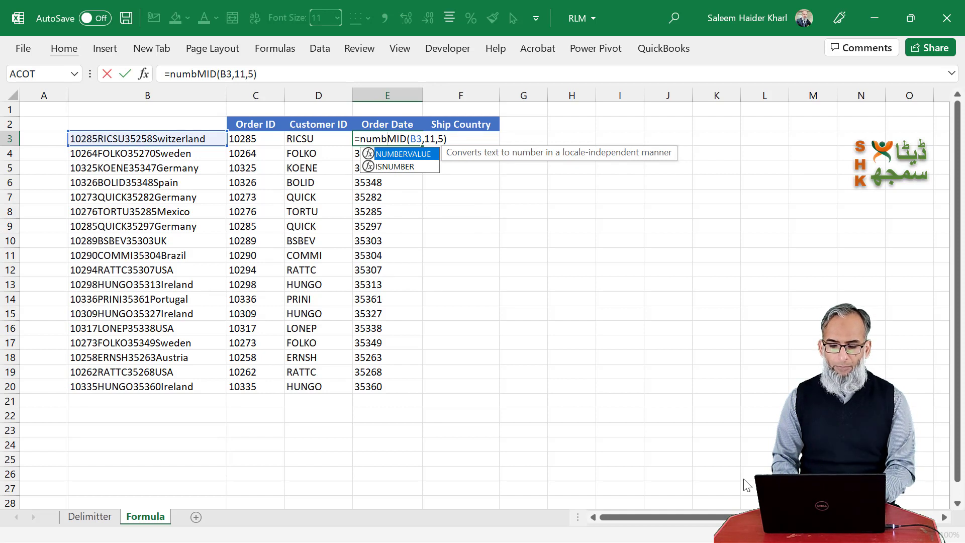
{"action": "type", "text": "er"}
{"action": "key", "text": "Tab"}
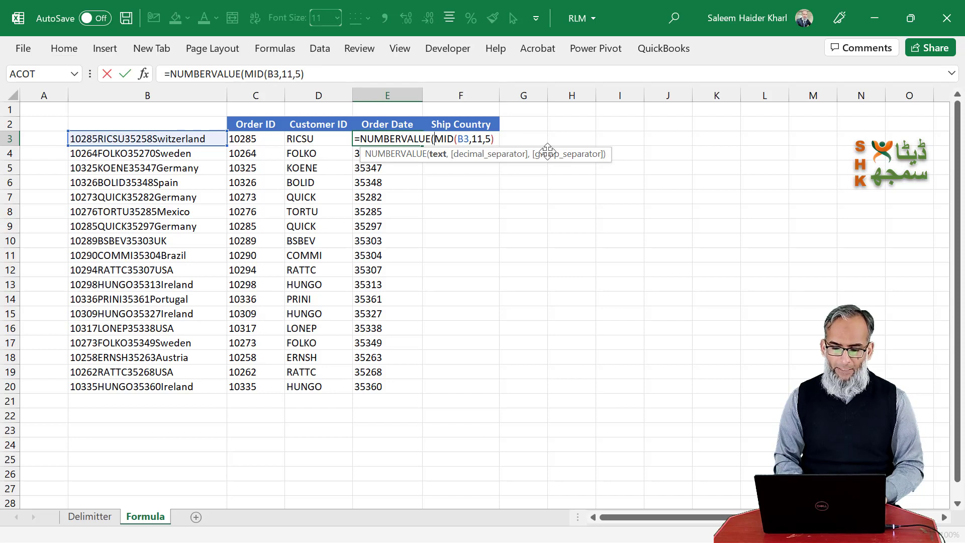
{"action": "left_click", "coordinate": [494, 139]}
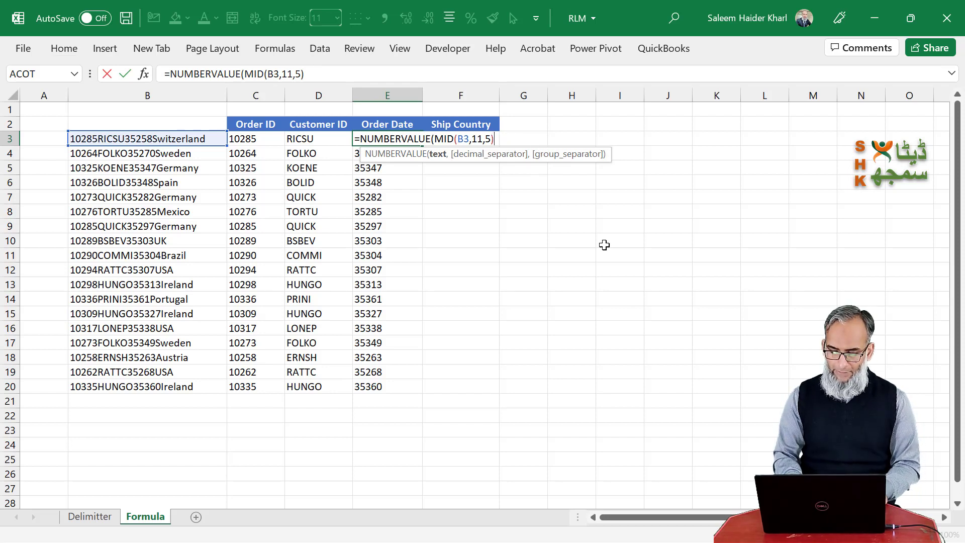
{"action": "type", "text": ")"}
{"action": "key", "text": "Return"}
{"action": "key", "text": "Up"}
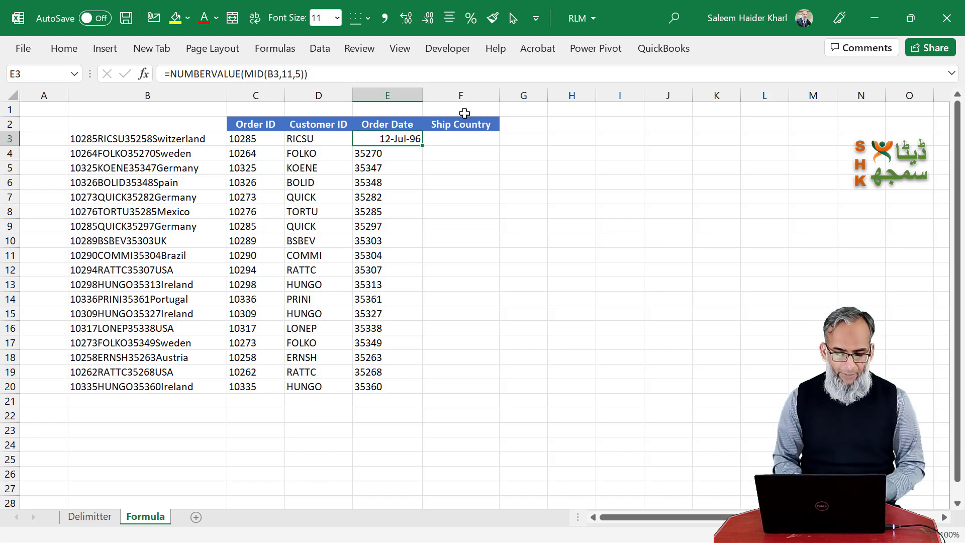
{"action": "double_click", "coordinate": [422, 145]}
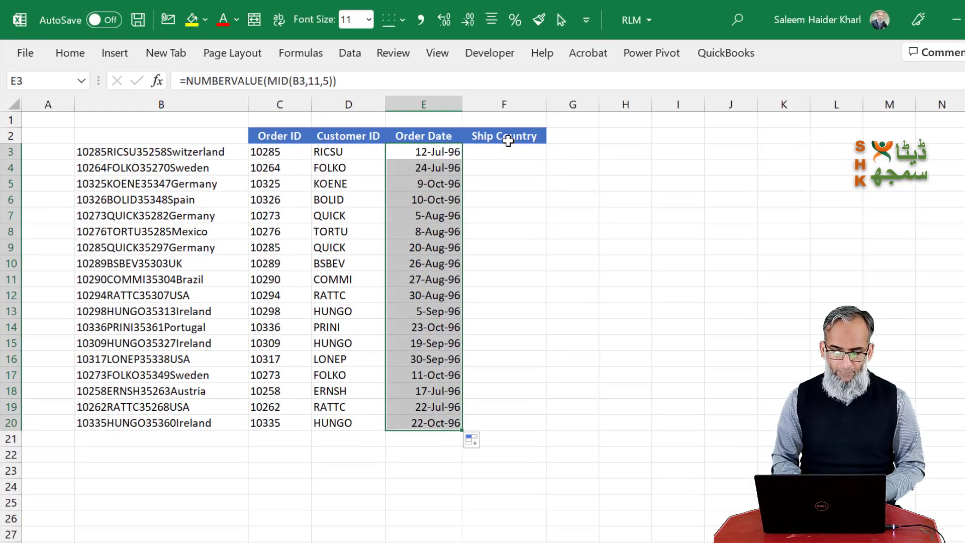
{"action": "left_click", "coordinate": [461, 139]}
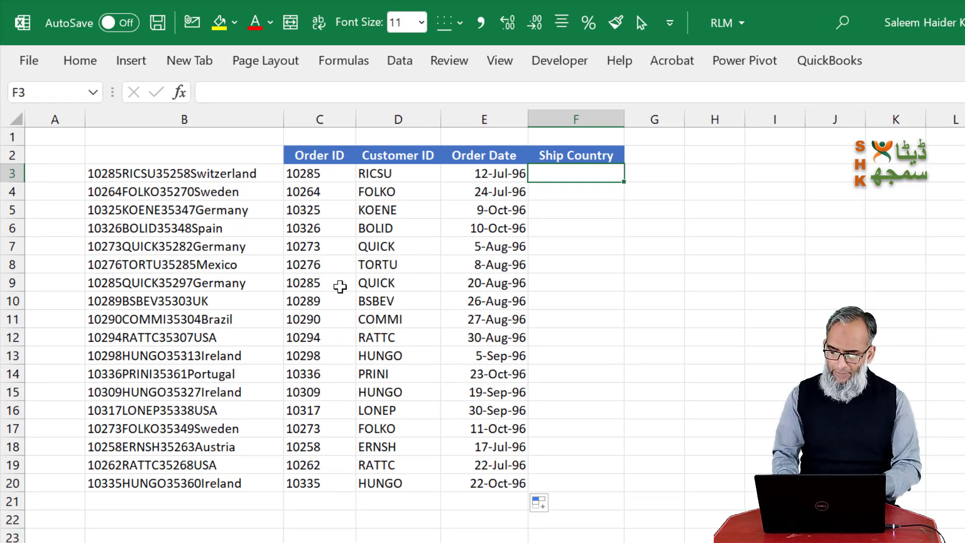
{"action": "type", "text": "=right"}
{"action": "key", "text": "Tab"}
{"action": "key", "text": "Left"}
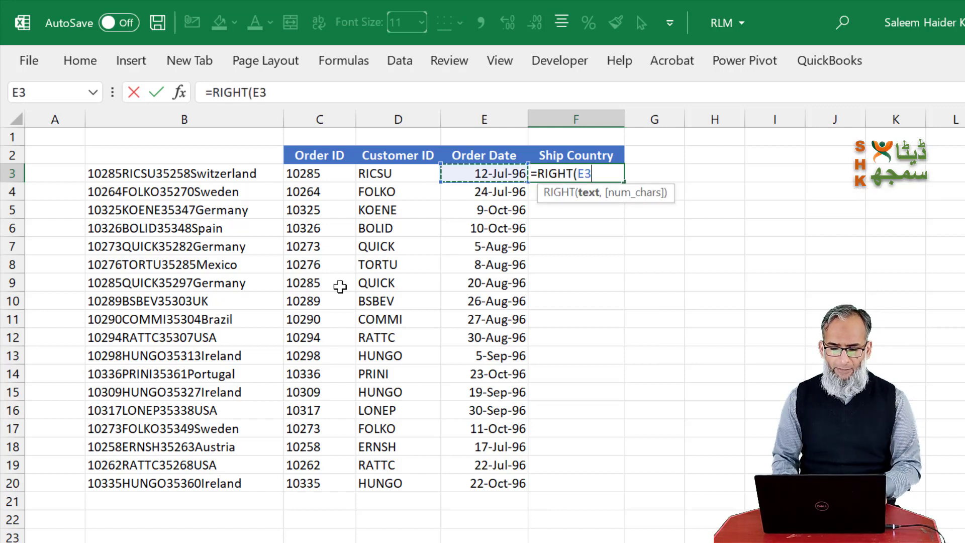
{"action": "key", "text": "Left"}
{"action": "key", "text": "Left"}
{"action": "key", "text": "Left"}
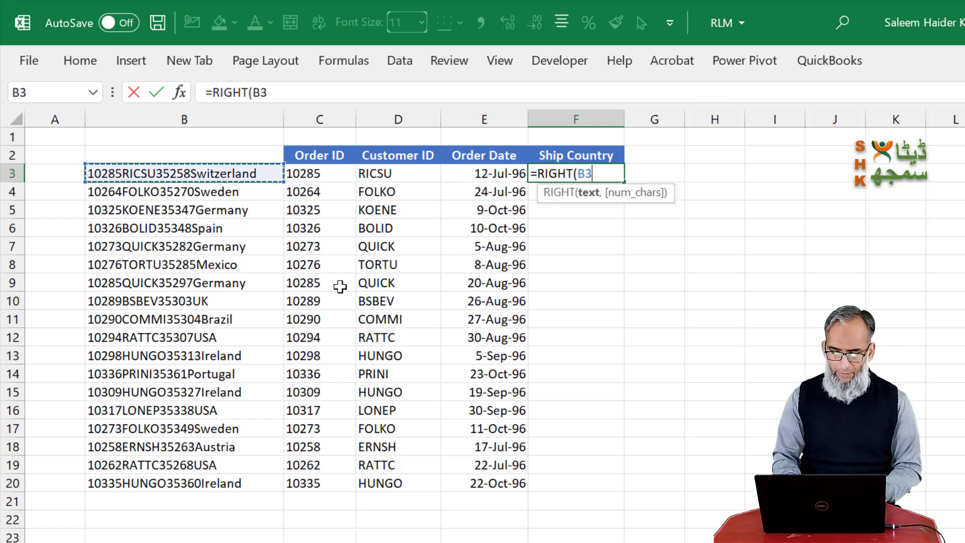
{"action": "type", "text": ","}
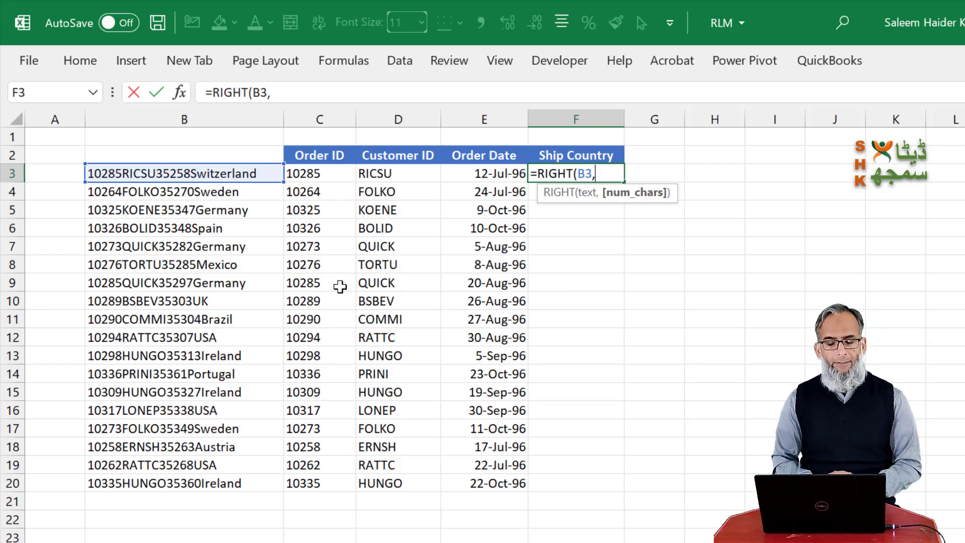
{"action": "key", "text": "Escape"}
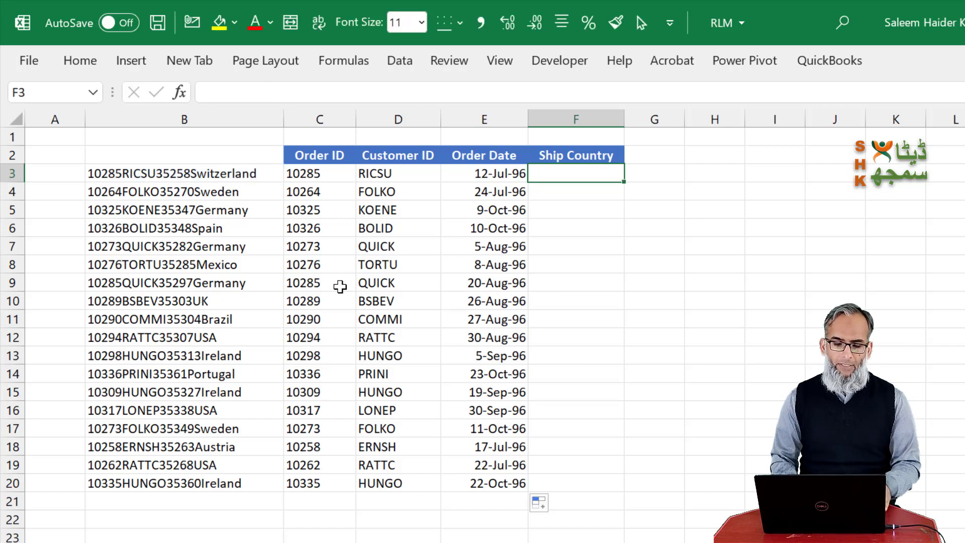
Compare the extracted parts in C3:E3 with the full string in B3, and select the empty cell G3.
{"action": "key", "text": "Left"}
{"action": "key", "text": "Left"}
{"action": "key", "text": "Left"}
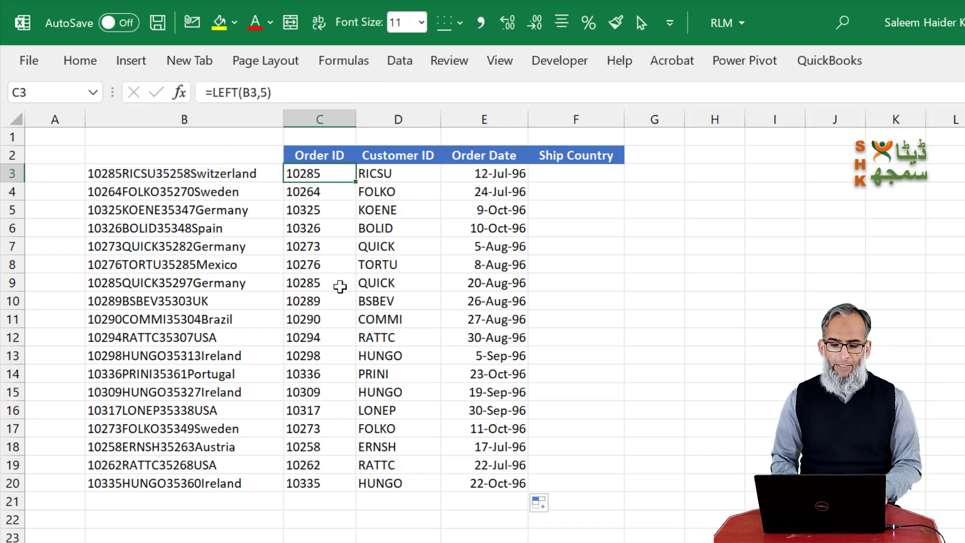
{"action": "key", "text": "shift+Right"}
{"action": "key", "text": "shift+Right"}
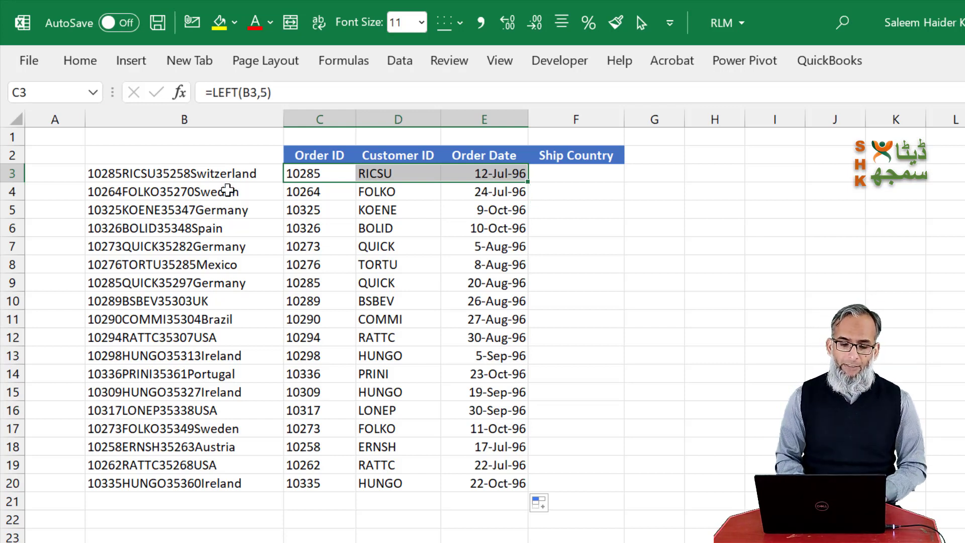
{"action": "left_click", "coordinate": [216, 173]}
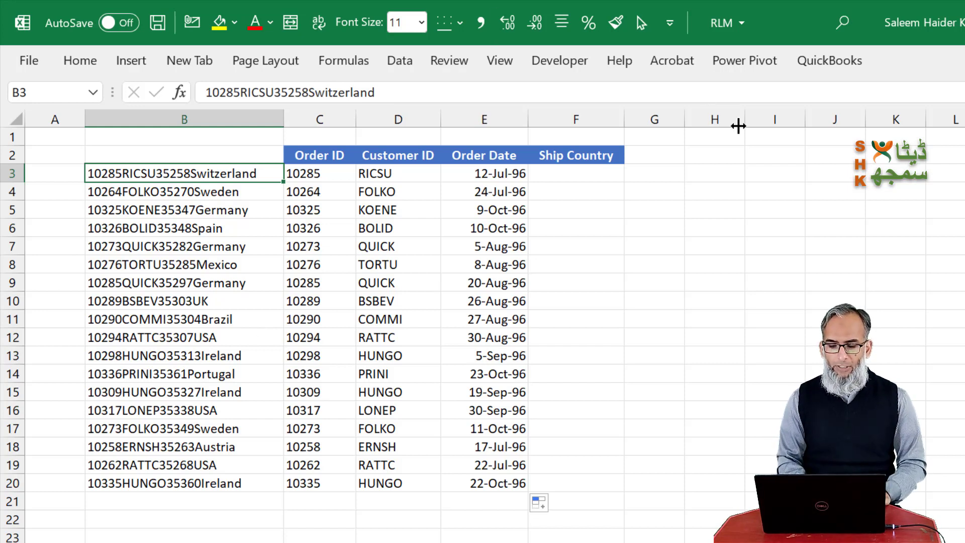
{"action": "left_click", "coordinate": [683, 174]}
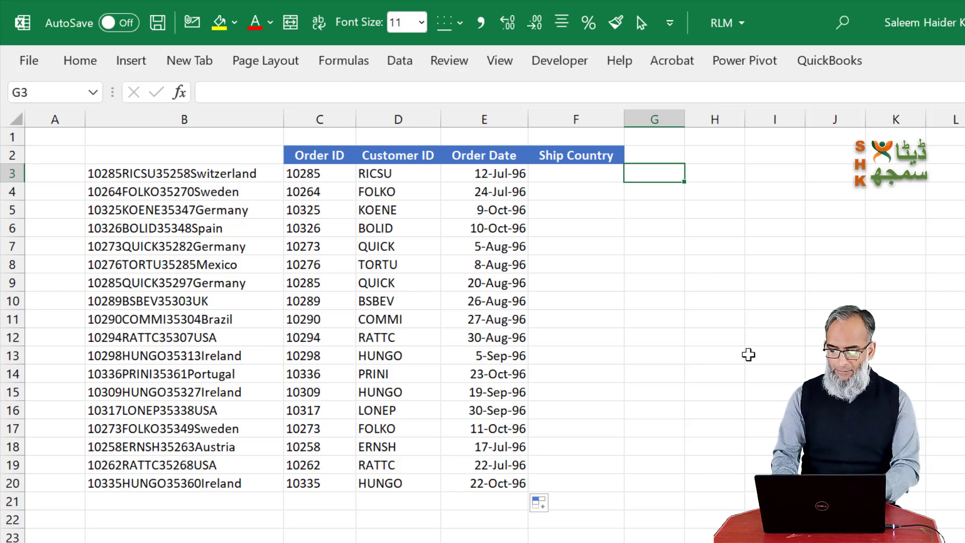
Enter =LEN(B3) in G3 to count the characters of the full order string in B3.
{"action": "type", "text": "=len"}
{"action": "key", "text": "Tab"}
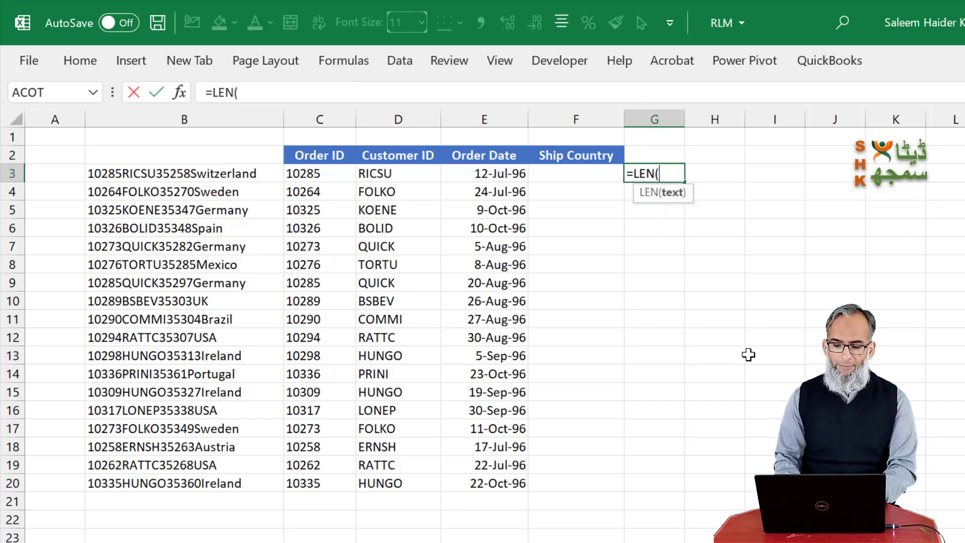
{"action": "key", "text": "Left"}
{"action": "key", "text": "Left"}
{"action": "key", "text": "Left"}
{"action": "key", "text": "Left"}
{"action": "key", "text": "Left"}
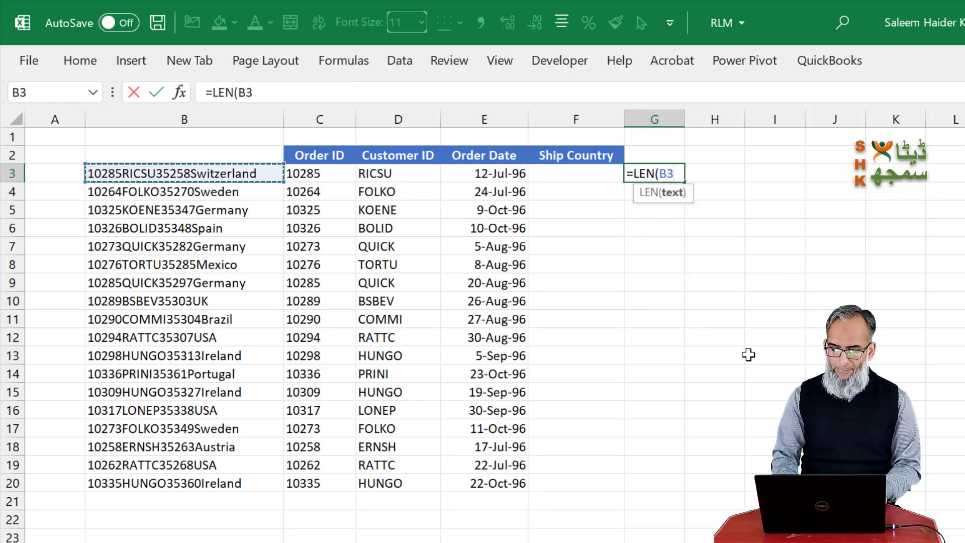
{"action": "type", "text": ")"}
{"action": "key", "text": "Return"}
{"action": "key", "text": "Up"}
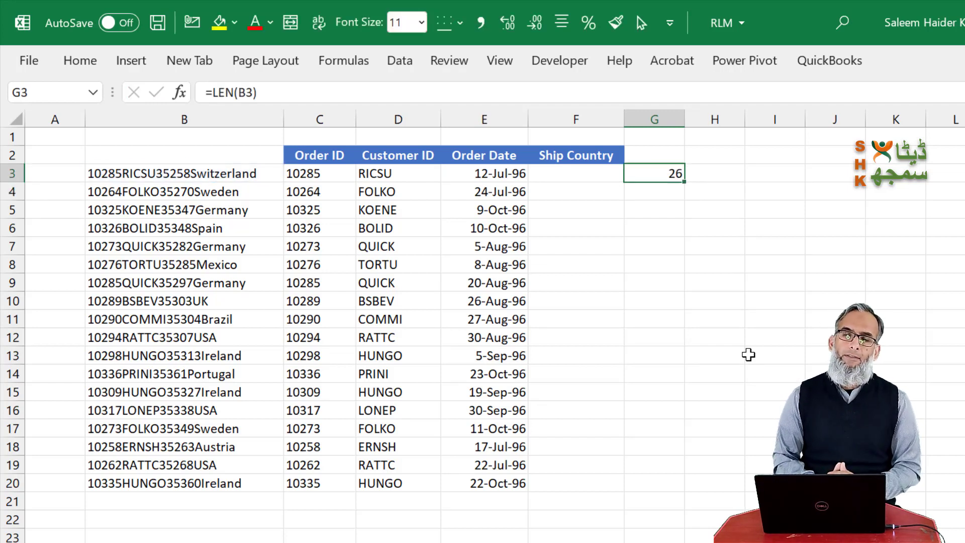
Enter =G3-15 in H3 to get the number of characters in the country name.
{"action": "key", "text": "Right"}
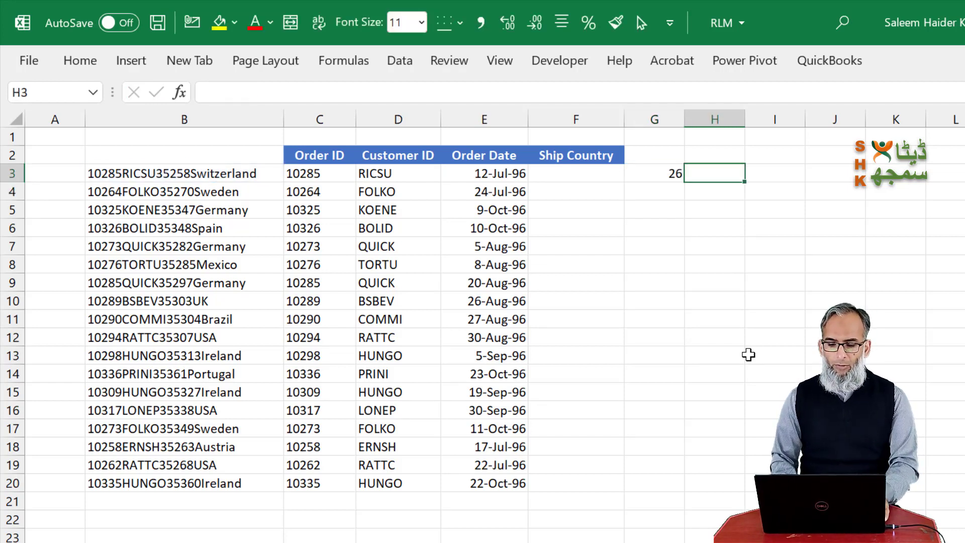
{"action": "type", "text": "="}
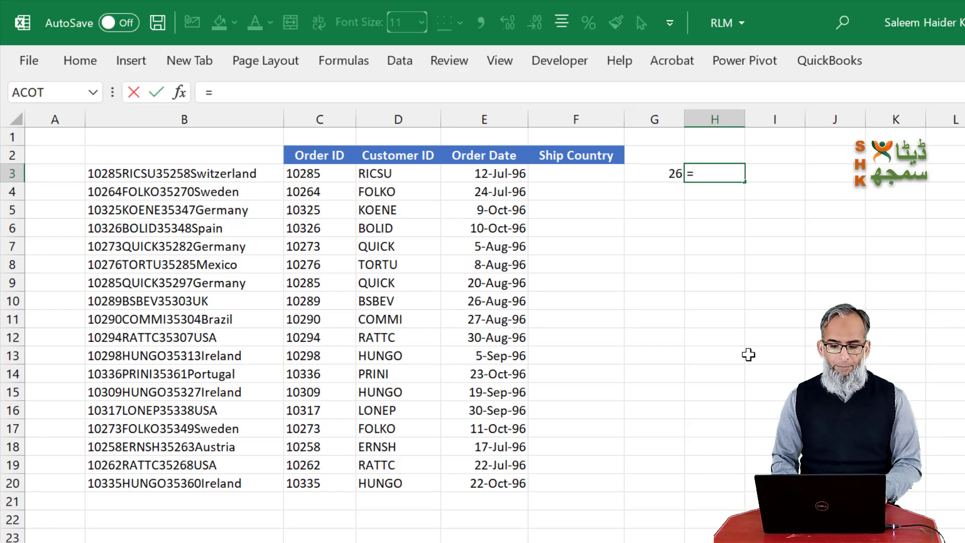
{"action": "key", "text": "Left"}
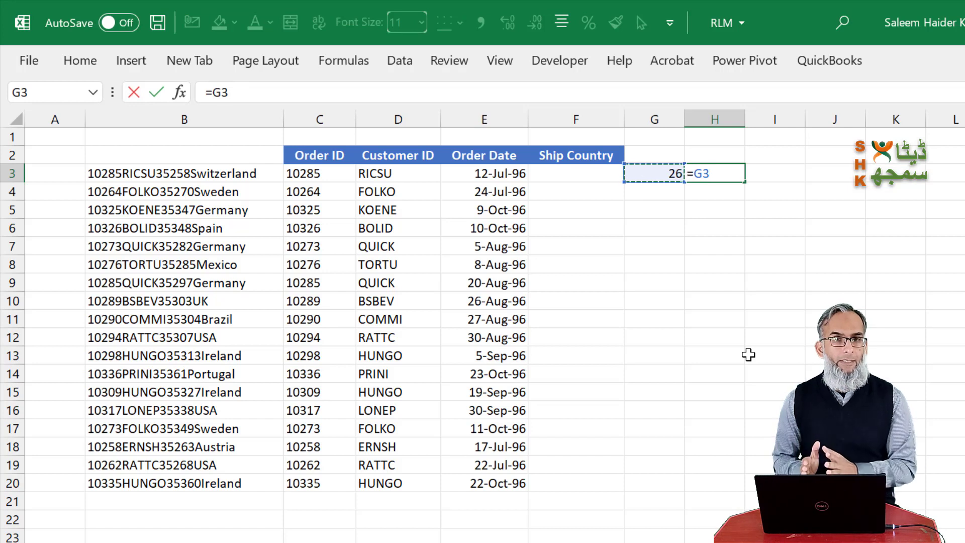
{"action": "type", "text": "-15"}
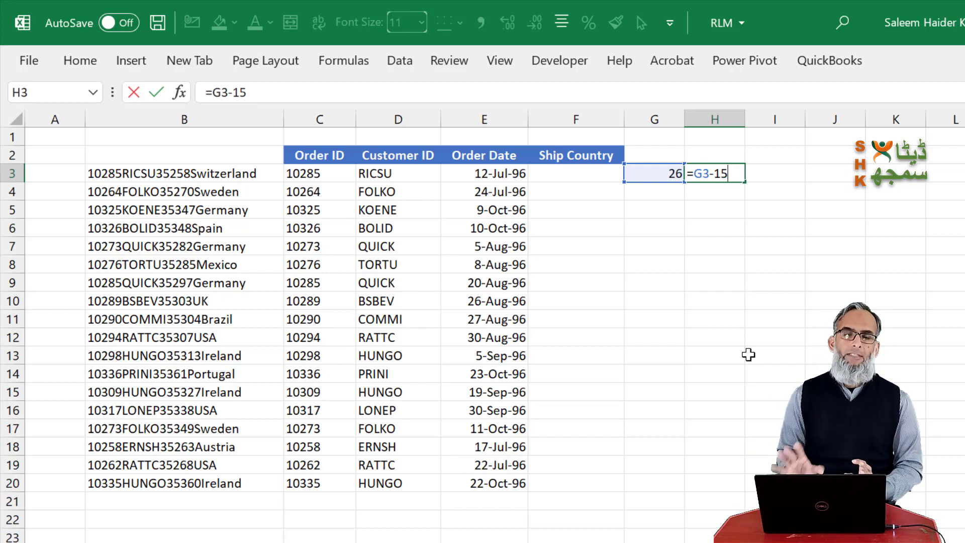
{"action": "key", "text": "Return"}
{"action": "key", "text": "Up"}
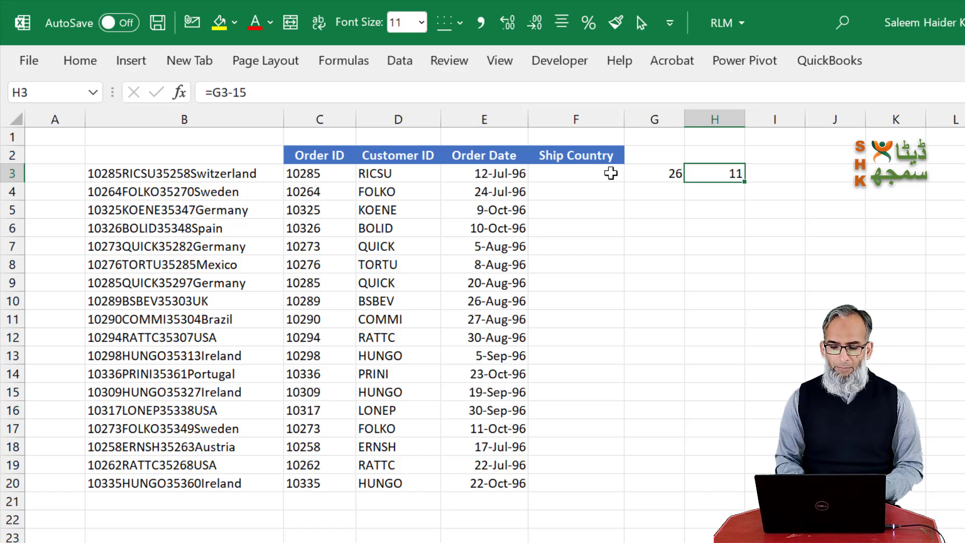
Enter =RIGHT(B3,LEN(B3)-15) in F3 to extract the Ship Country from the order string.
{"action": "left_click", "coordinate": [611, 177]}
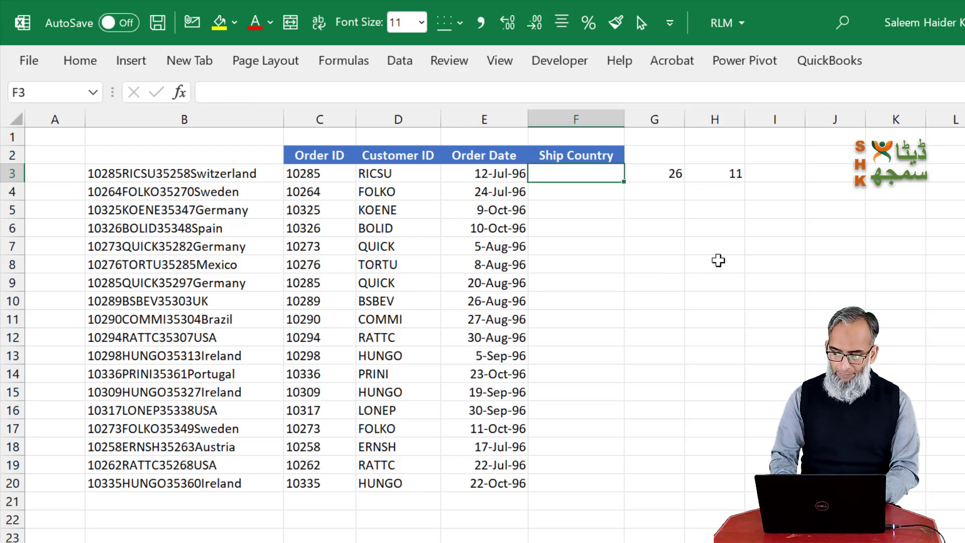
{"action": "type", "text": "=righ"}
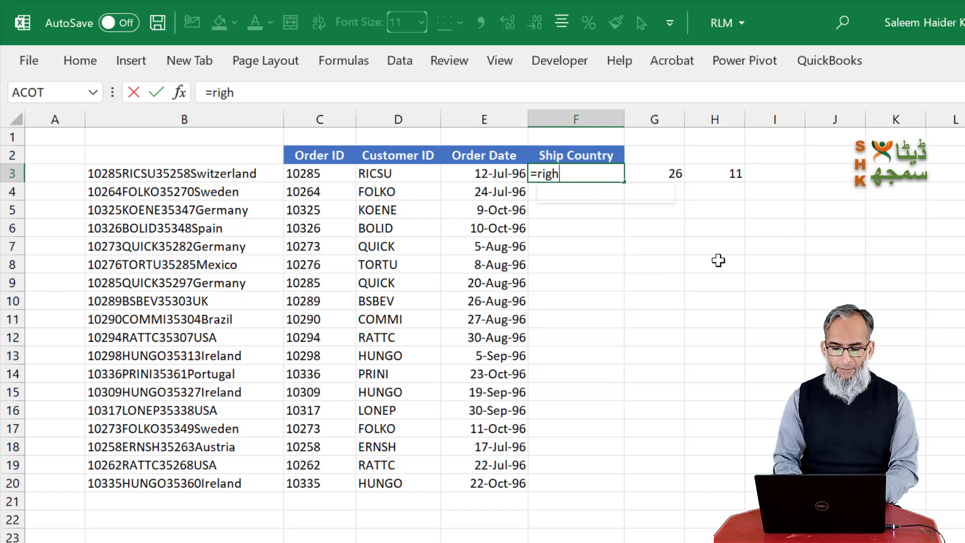
{"action": "type", "text": "t("}
{"action": "key", "text": "Left"}
{"action": "key", "text": "Left"}
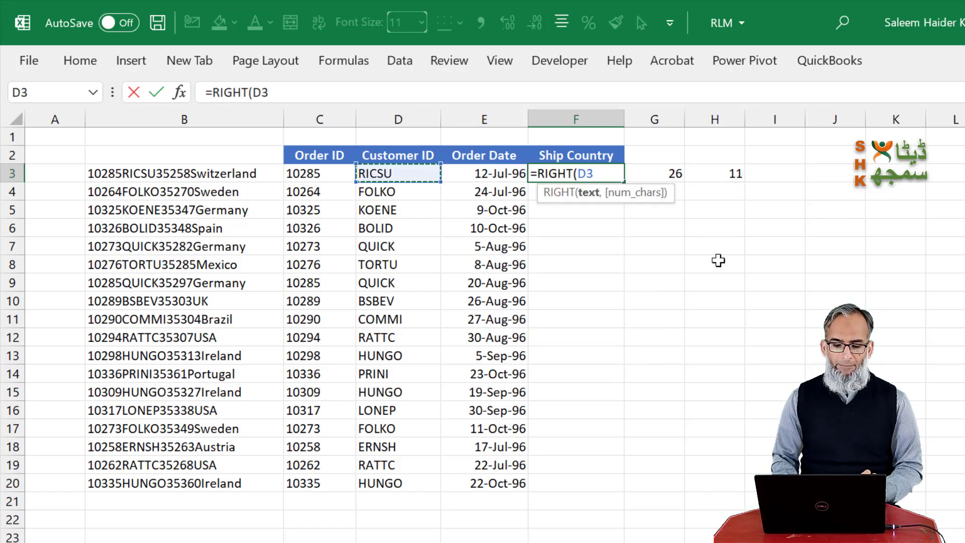
{"action": "key", "text": "Left"}
{"action": "key", "text": "Left"}
{"action": "type", "text": ","}
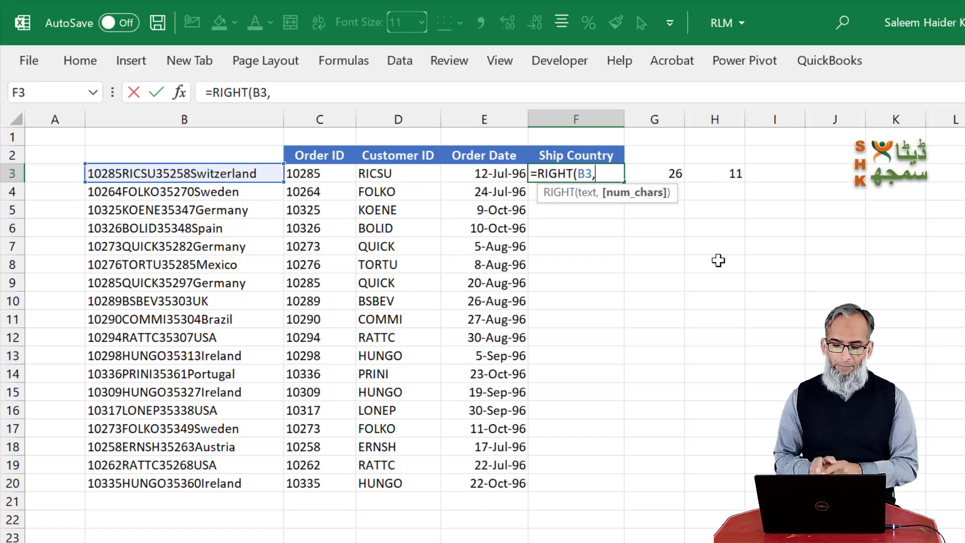
{"action": "type", "text": "len"}
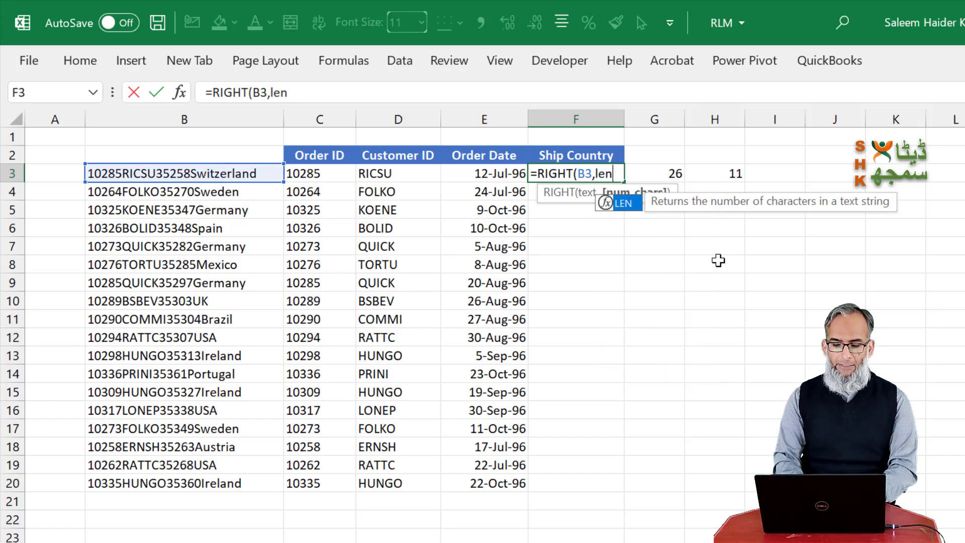
{"action": "type", "text": "("}
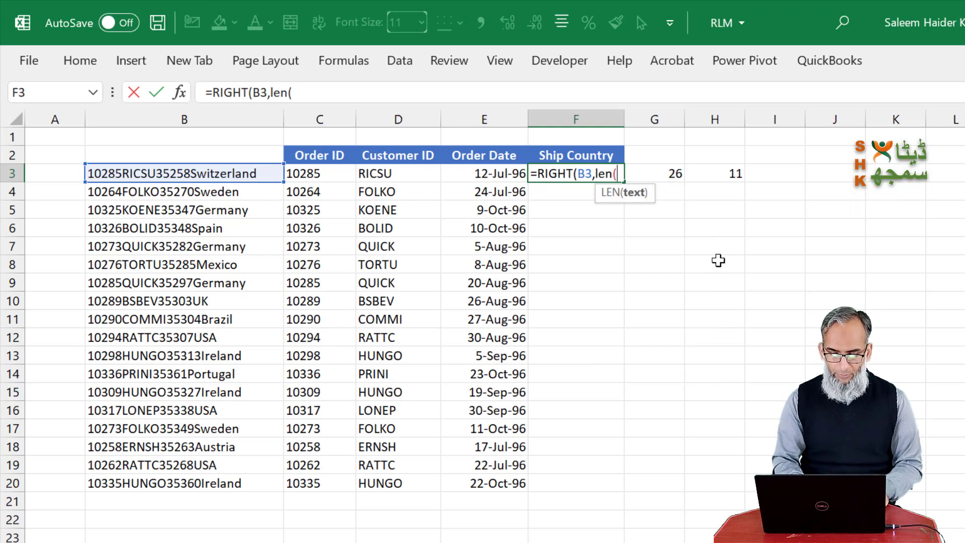
{"action": "left_click", "coordinate": [237, 173]}
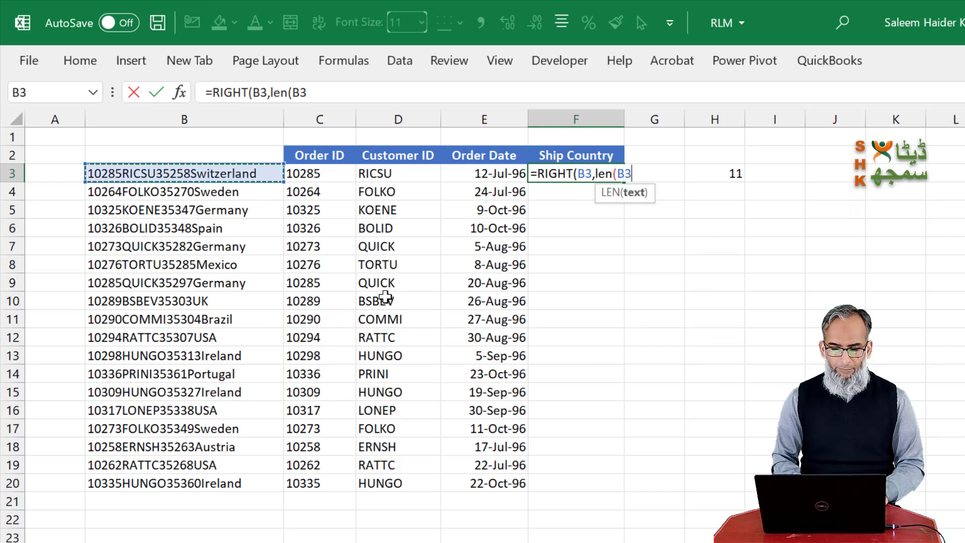
{"action": "type", "text": ")"}
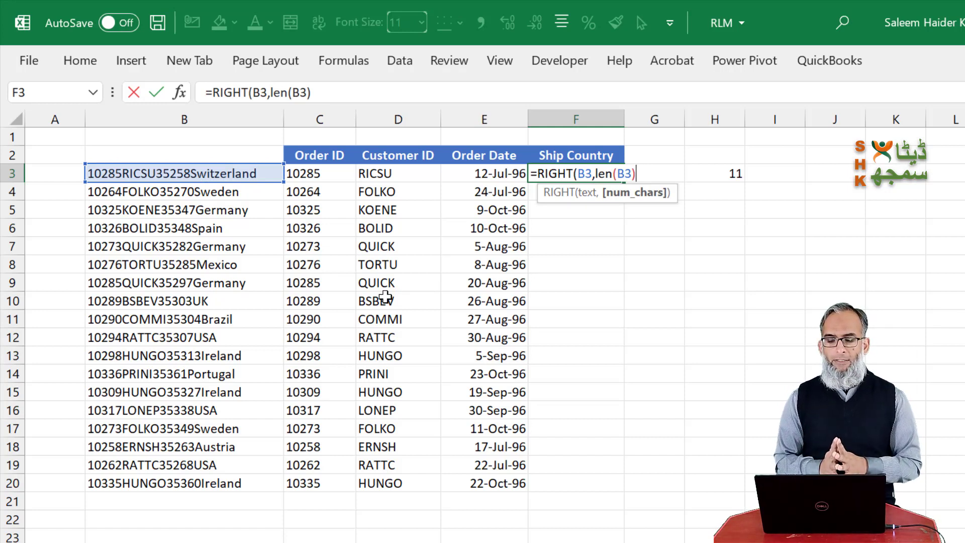
{"action": "type", "text": "-15"}
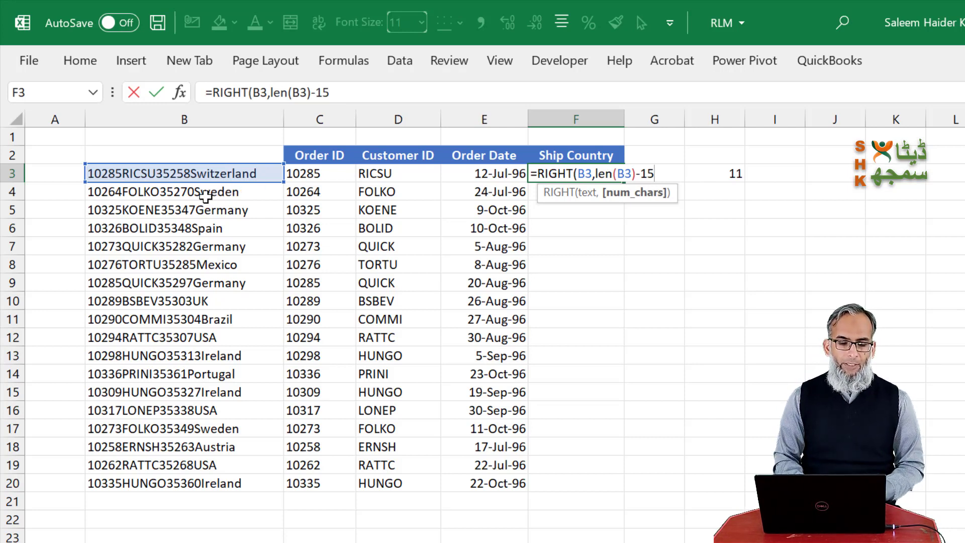
{"action": "type", "text": ")"}
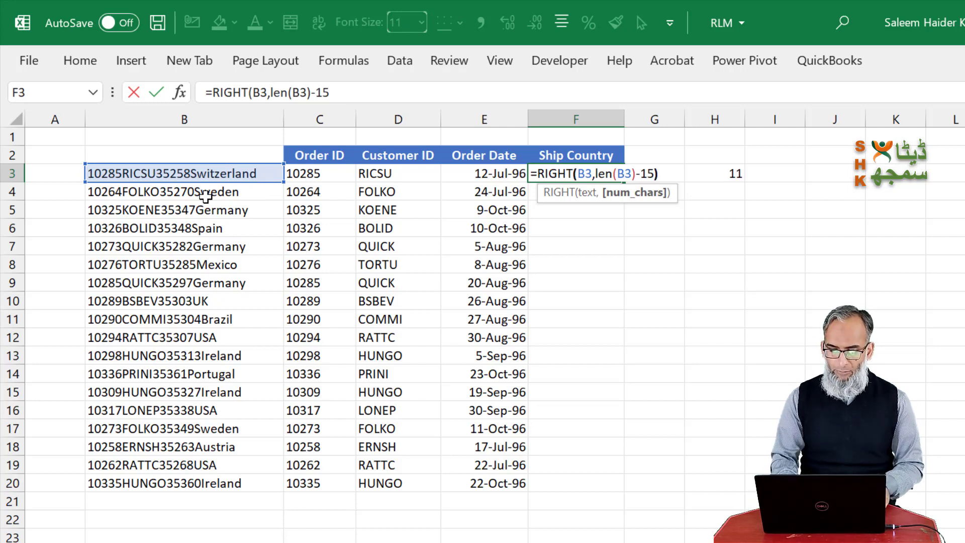
{"action": "key", "text": "Return"}
Fill the formulas in F3:H3 down together to row 20.
{"action": "key", "text": "Up"}
{"action": "key", "text": "shift+Right"}
{"action": "key", "text": "shift+Right"}
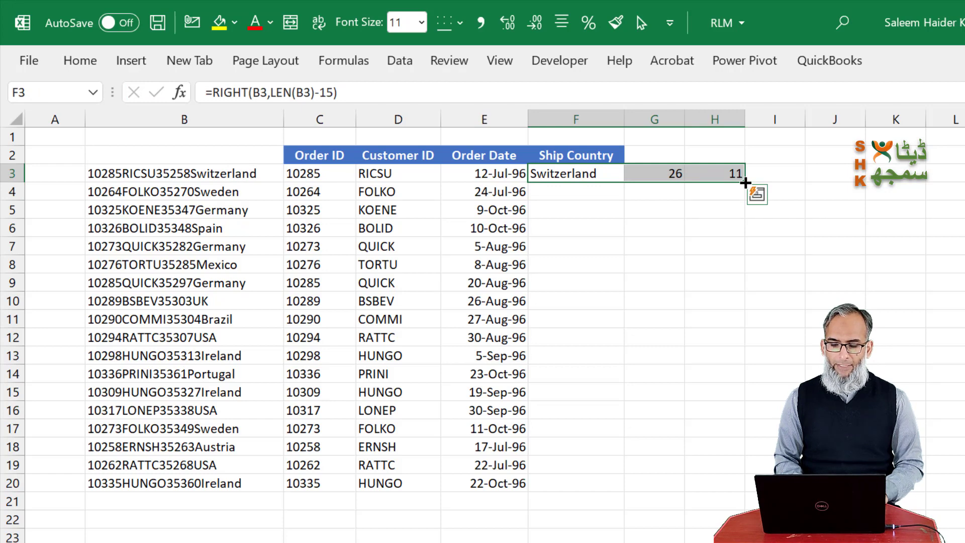
{"action": "double_click", "coordinate": [745, 182]}
Check the filled formulas in G4, H4 and F4, and continue down the Ship Country column to F9.
{"action": "left_click", "coordinate": [671, 190]}
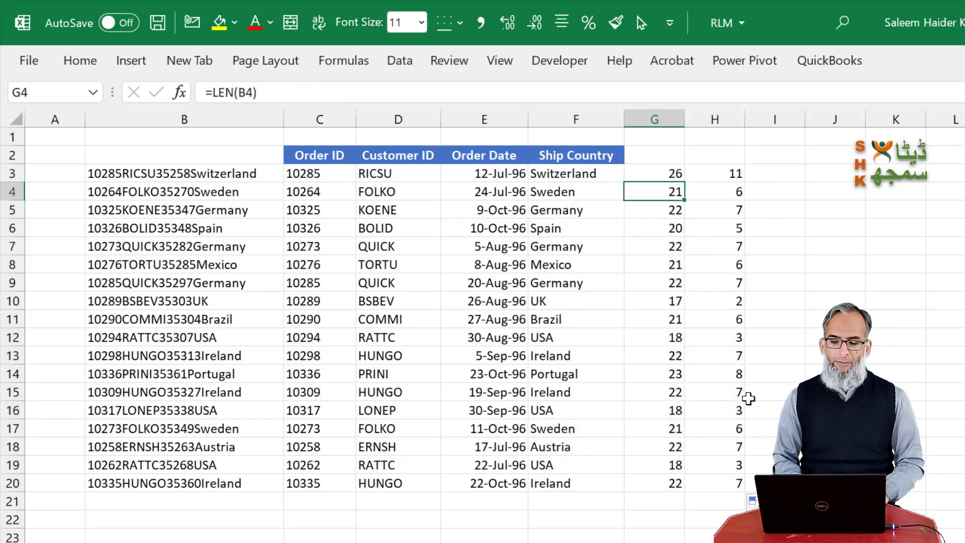
{"action": "key", "text": "Right"}
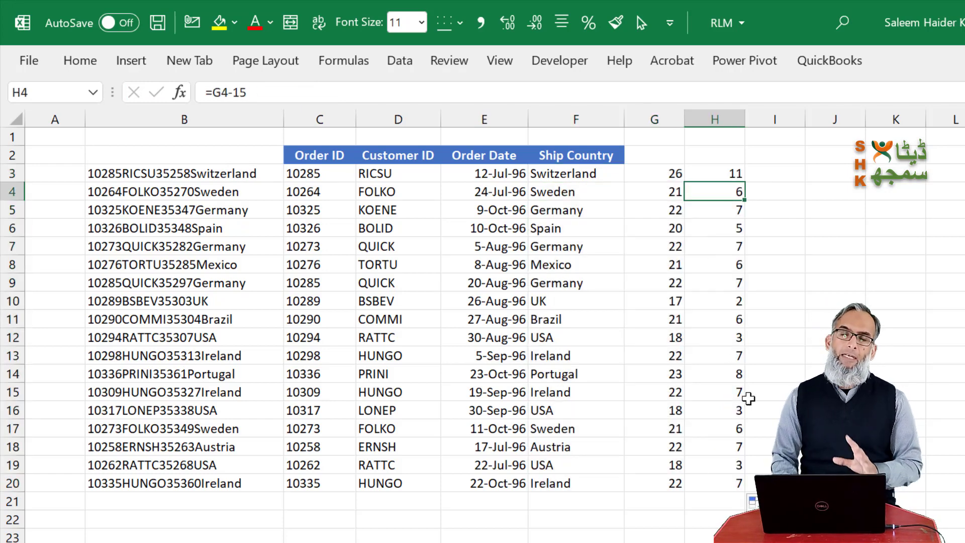
{"action": "key", "text": "Left"}
{"action": "key", "text": "Left"}
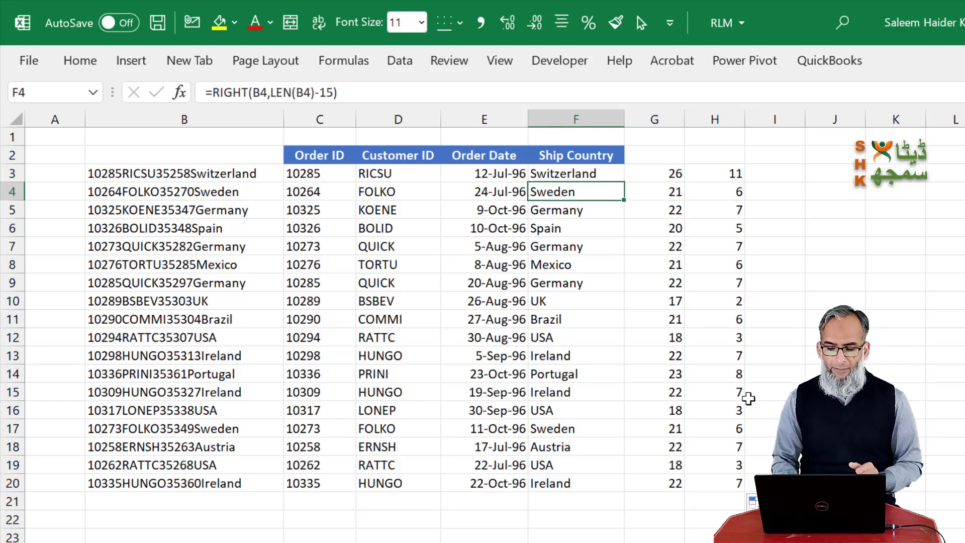
{"action": "key", "text": "Down"}
{"action": "key", "text": "Down"}
{"action": "key", "text": "Down"}
{"action": "key", "text": "Down"}
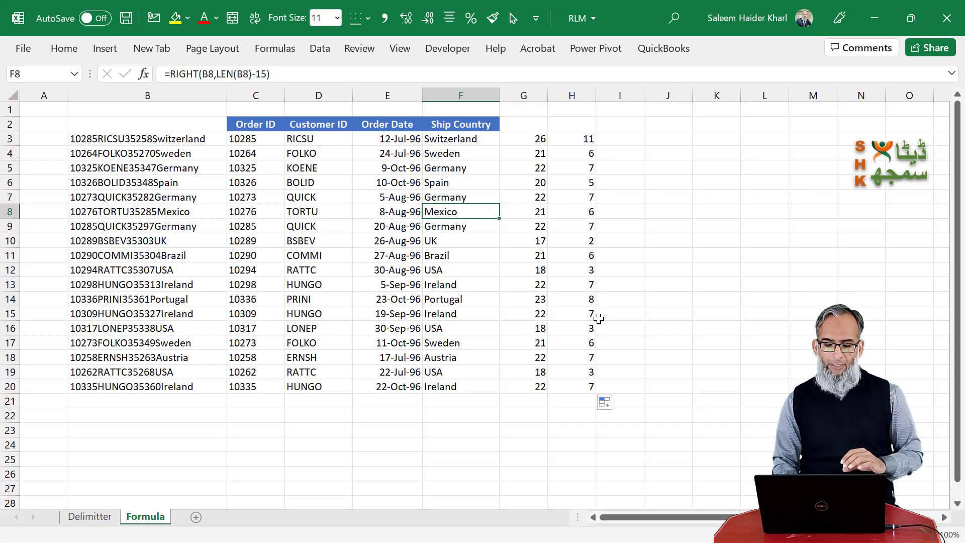
{"action": "key", "text": "Down"}
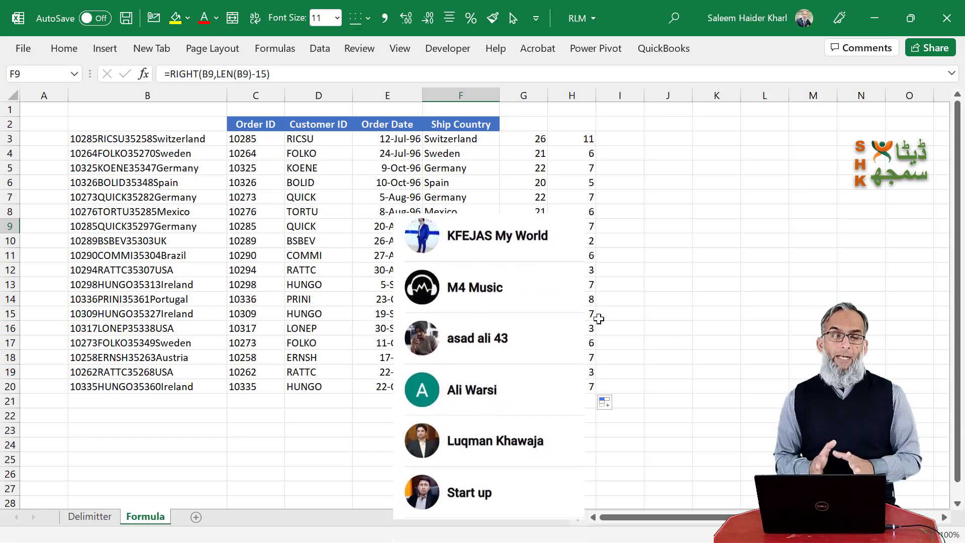